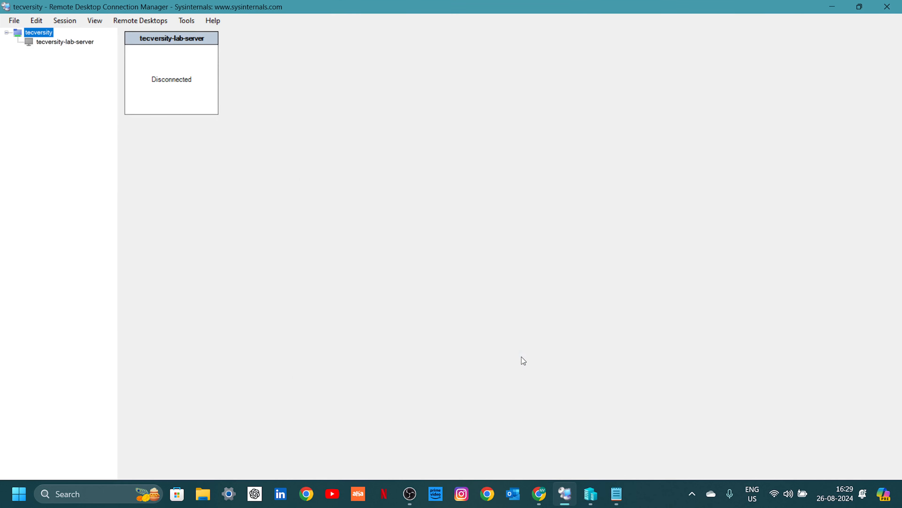
# Connect to tecversity-lab-server, ticking 'Don't ask me again' to permanently trust its certificate.
pyautogui.click(61, 43)
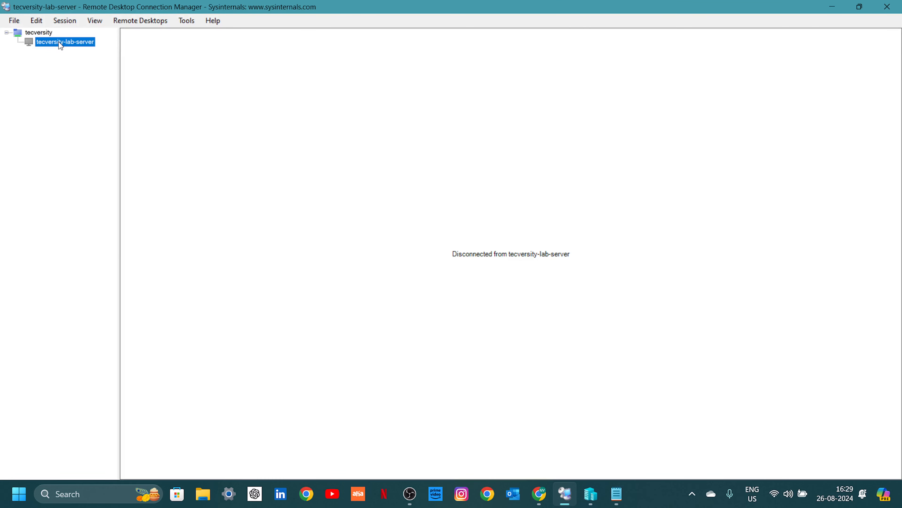
pyautogui.click(42, 34)
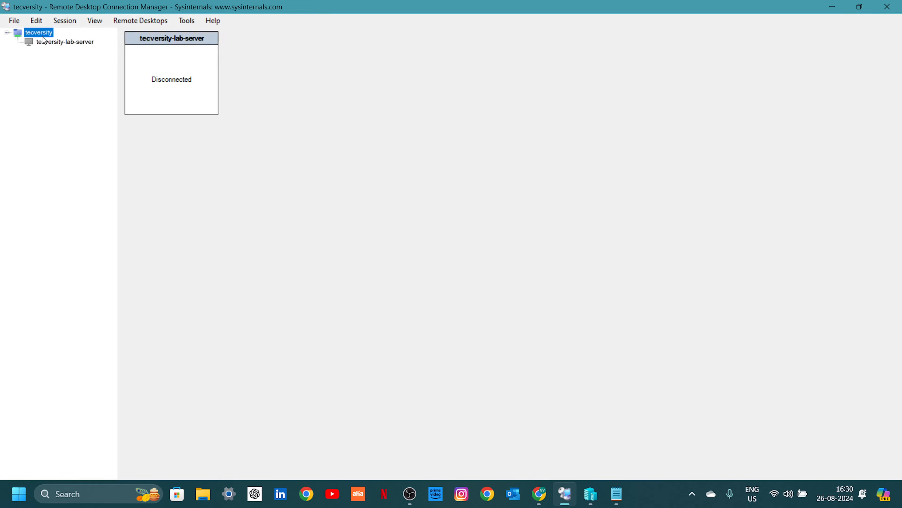
pyautogui.doubleClick(39, 41)
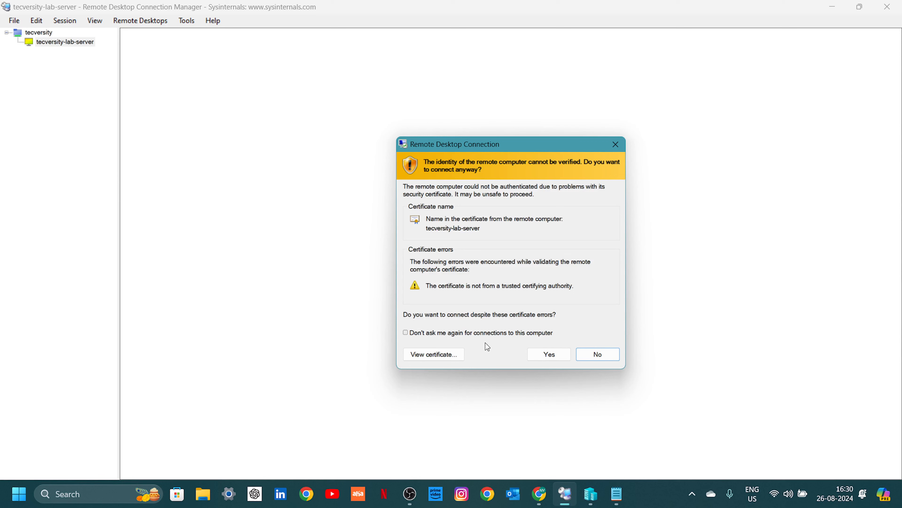
pyautogui.click(437, 334)
pyautogui.click(540, 353)
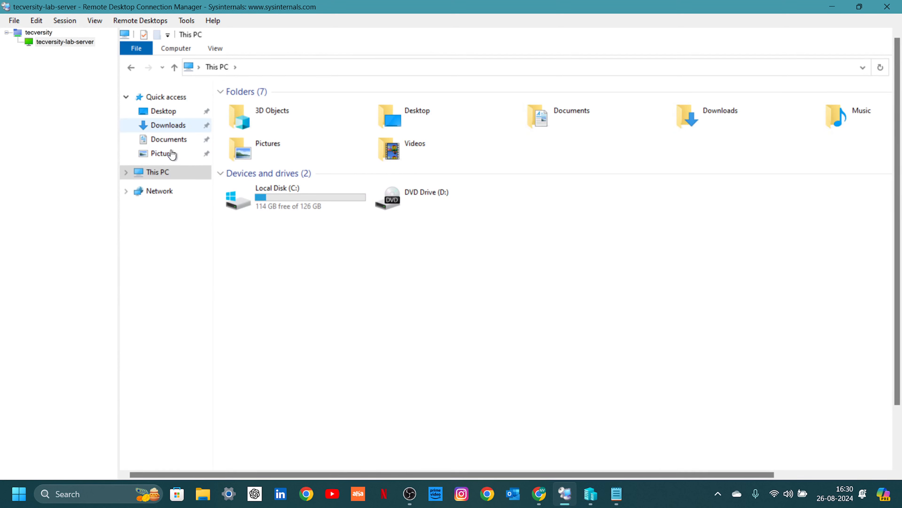
# Open the remote This PC's Properties and highlight the device name tecversity-lab-server on the About page.
pyautogui.rightClick(167, 172)
pyautogui.click(222, 327)
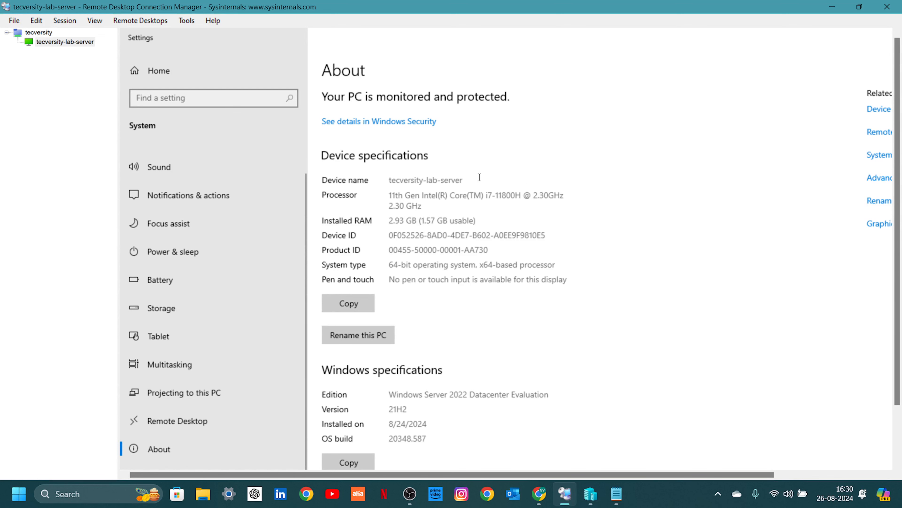
pyautogui.moveTo(479, 177); pyautogui.dragTo(361, 180)
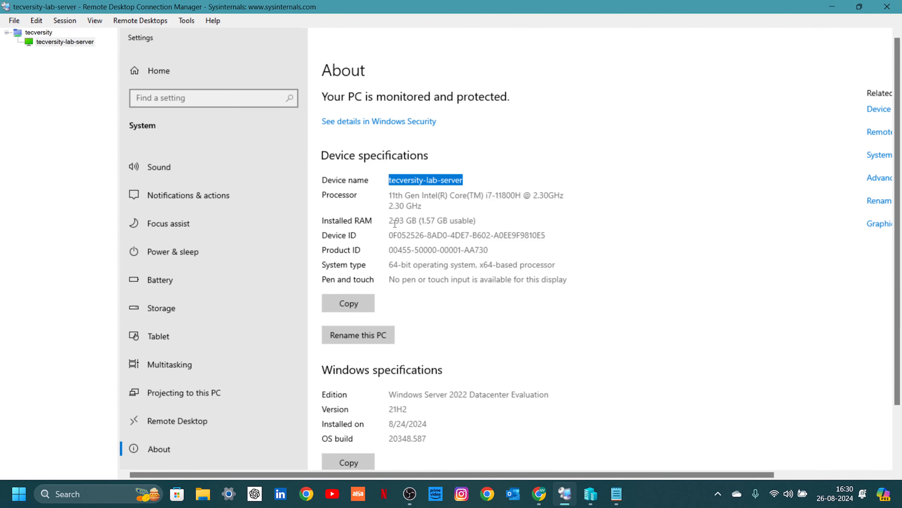
pyautogui.scroll(-2, 480, 316)
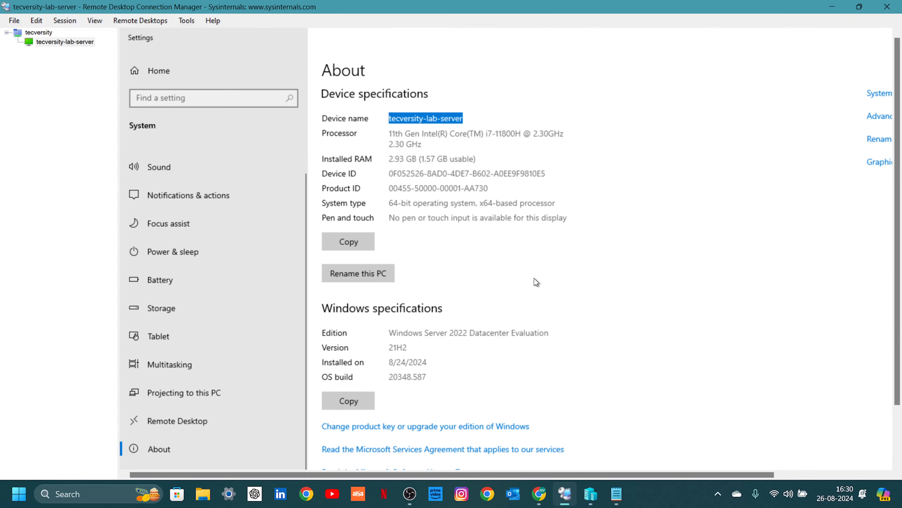
pyautogui.click(896, 437)
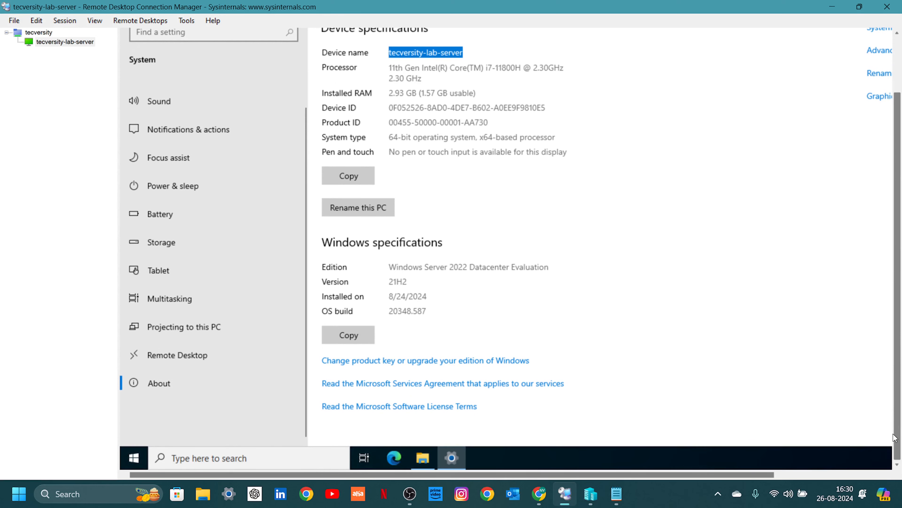
pyautogui.click(807, 474)
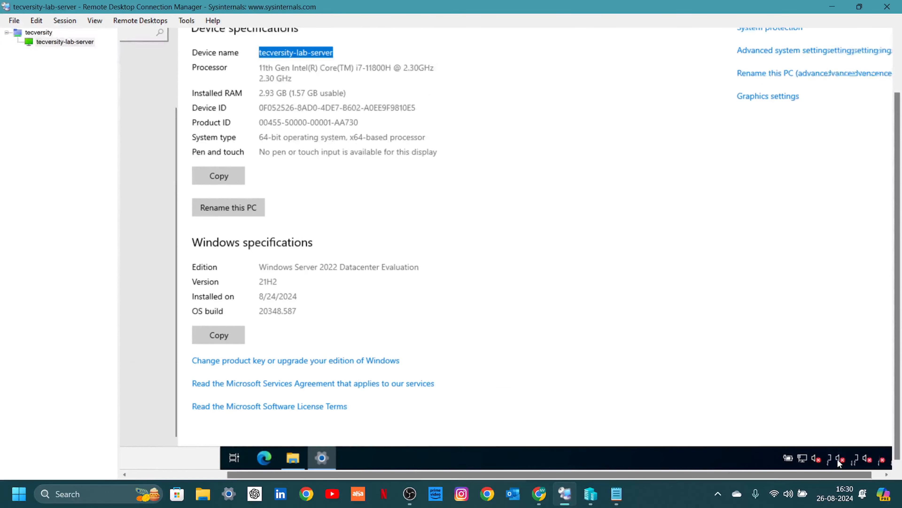
pyautogui.moveTo(837, 459); pyautogui.dragTo(880, 440)
pyautogui.moveTo(897, 386); pyautogui.dragTo(898, 427)
pyautogui.moveTo(722, 473); pyautogui.dragTo(473, 473)
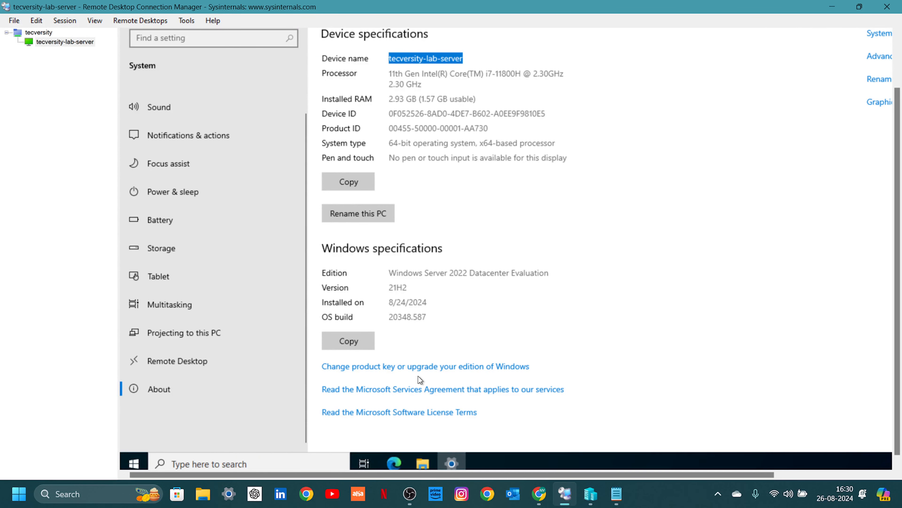
# Open tecversity-lab-server's Server Properties at the Remote Desktop Settings tab, after glancing at the group's properties.
pyautogui.rightClick(44, 42)
pyautogui.click(76, 251)
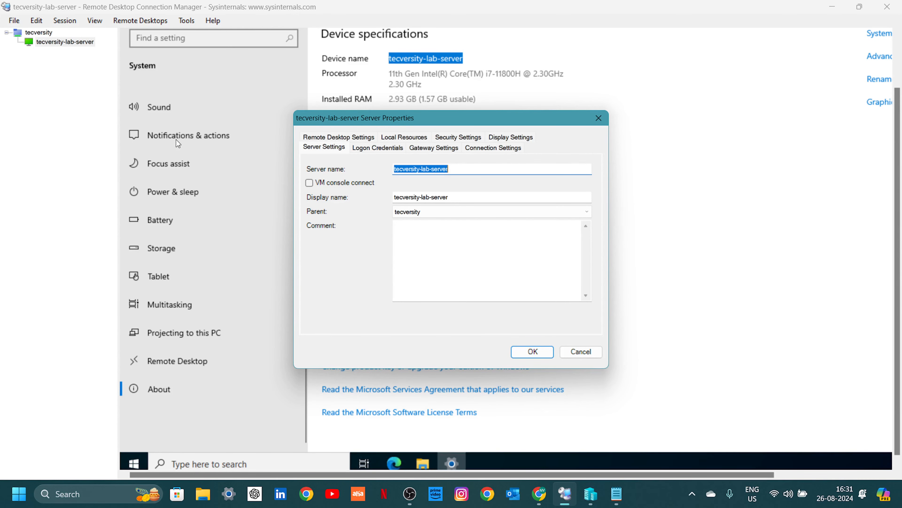
pyautogui.click(599, 117)
pyautogui.rightClick(50, 42)
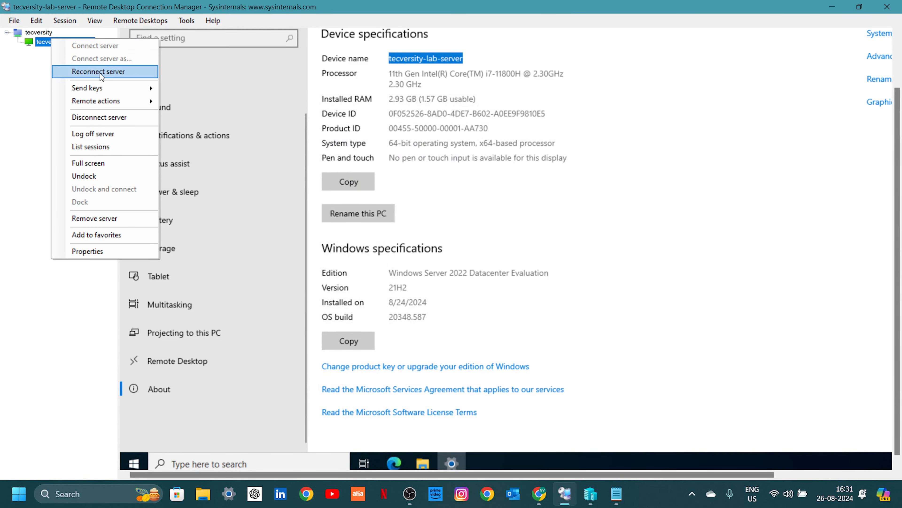
pyautogui.rightClick(49, 32)
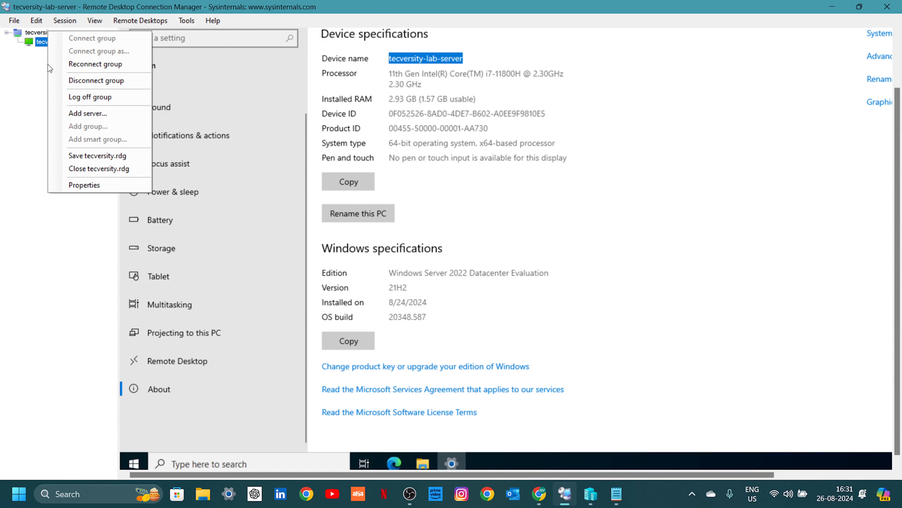
pyautogui.click(108, 181)
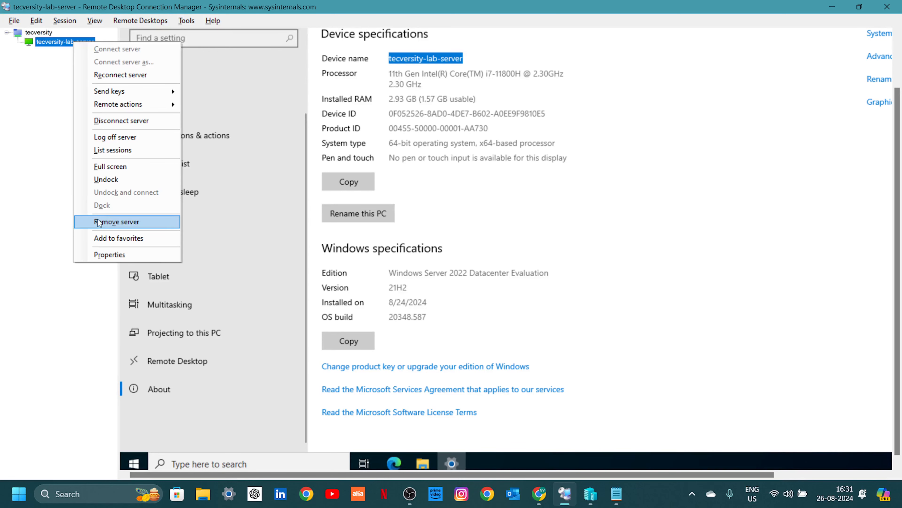
pyautogui.click(106, 254)
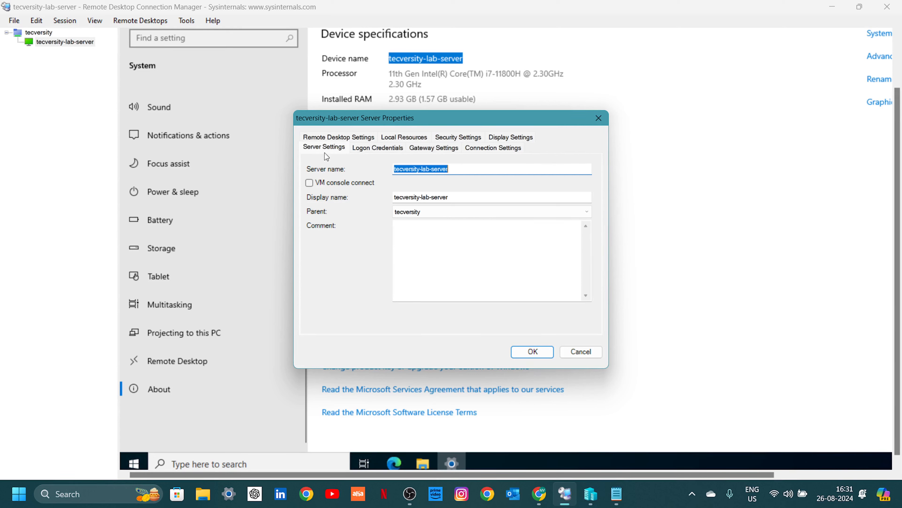
pyautogui.click(337, 140)
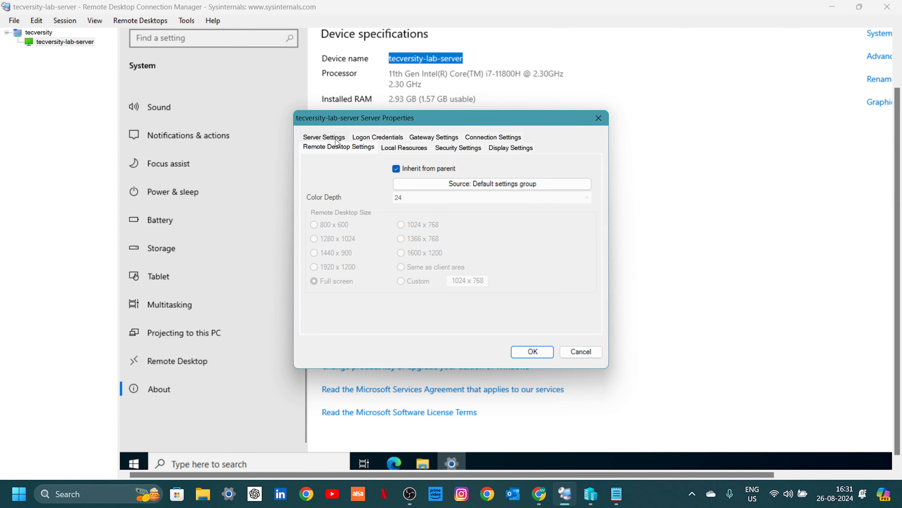
# Uncheck Inherit from parent and set Color Depth 24 with Same as client area, then save.
pyautogui.click(397, 168)
pyautogui.click(407, 198)
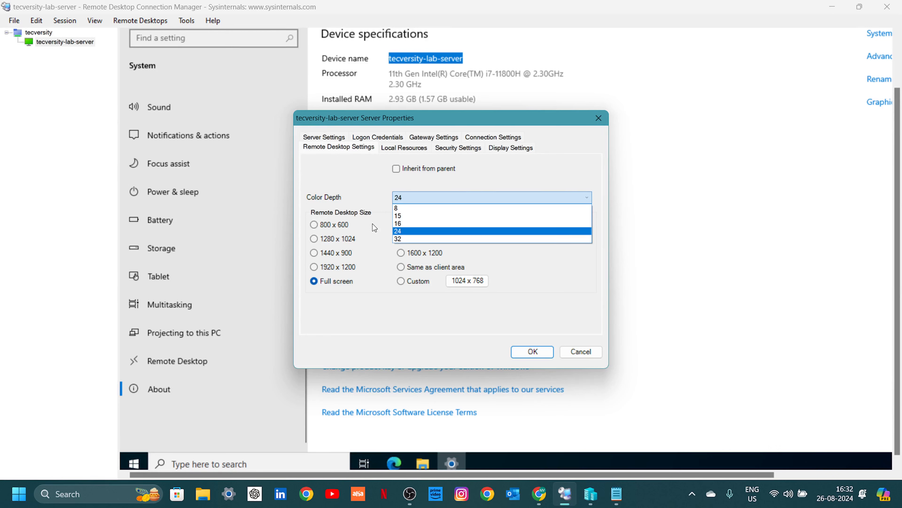
pyautogui.click(400, 224)
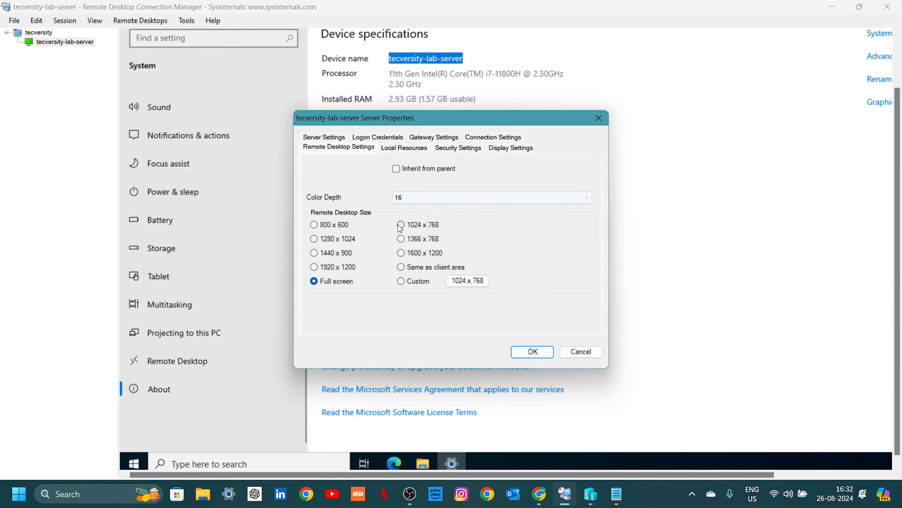
pyautogui.click(403, 198)
pyautogui.click(414, 239)
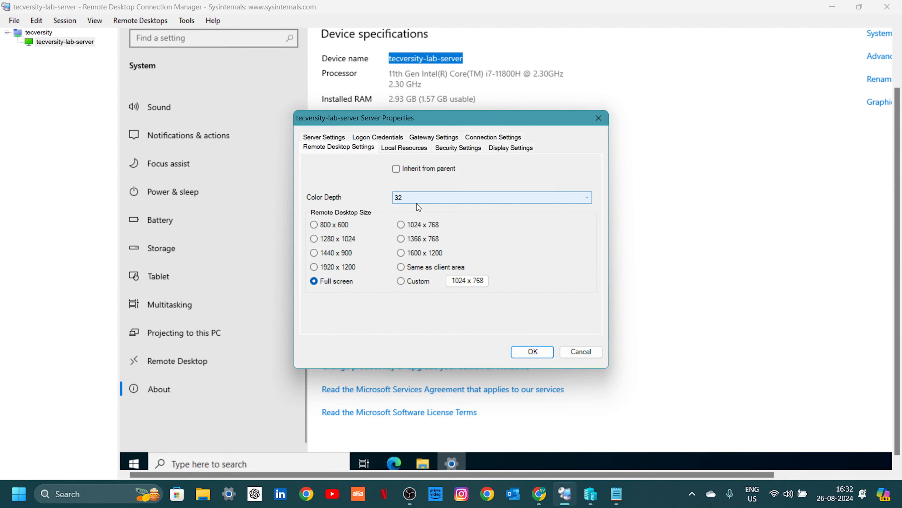
pyautogui.click(411, 198)
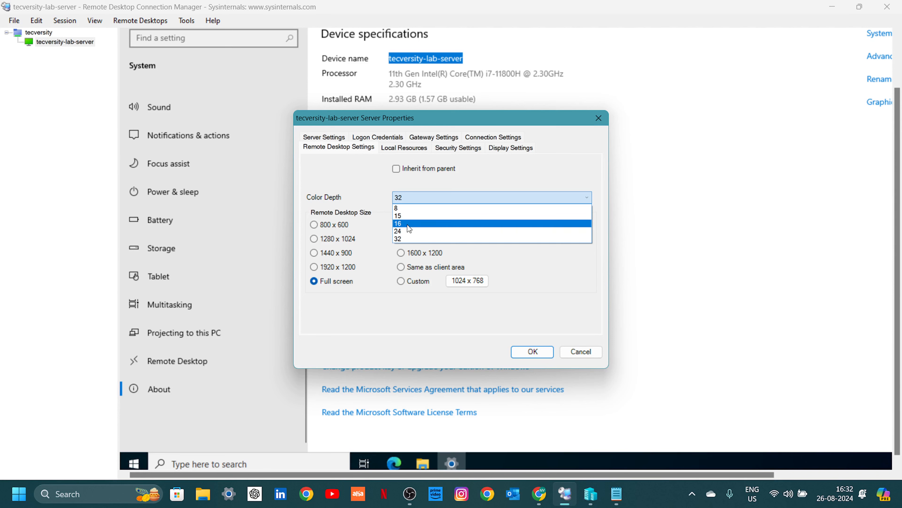
pyautogui.click(408, 225)
pyautogui.click(411, 199)
pyautogui.click(411, 230)
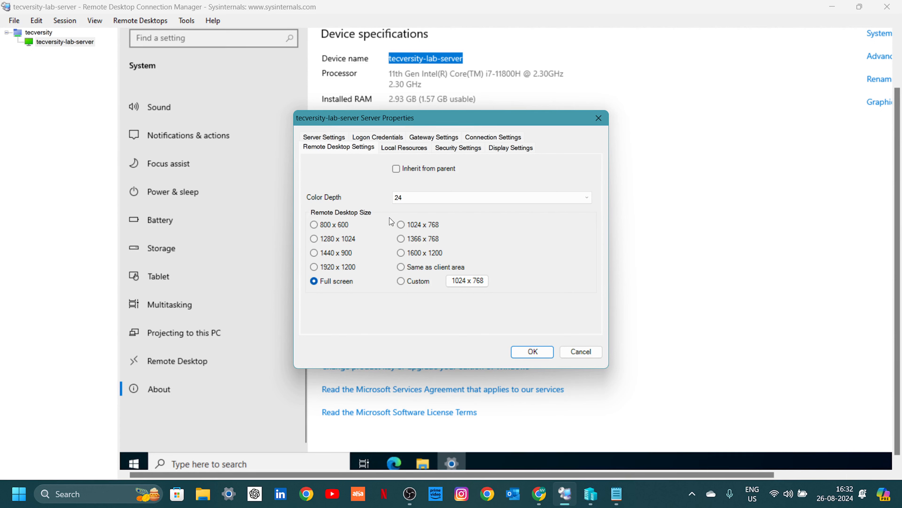
pyautogui.click(425, 268)
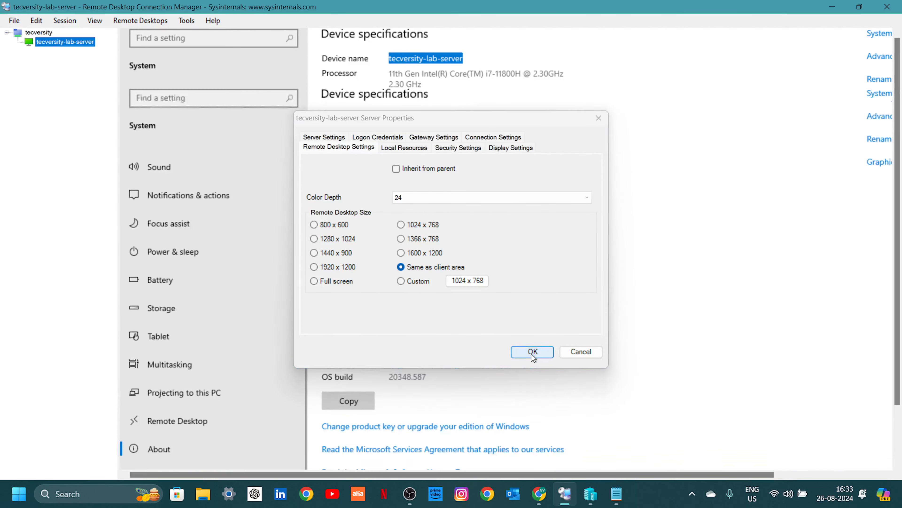
pyautogui.click(533, 352)
# Reconnect tecversity-lab-server to apply the client-area size and narrow the server tree pane.
pyautogui.rightClick(72, 46)
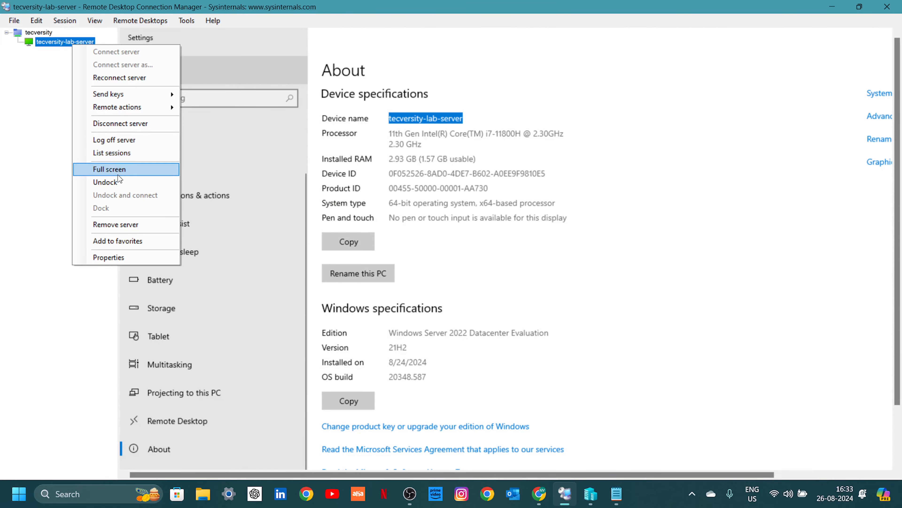
pyautogui.click(103, 81)
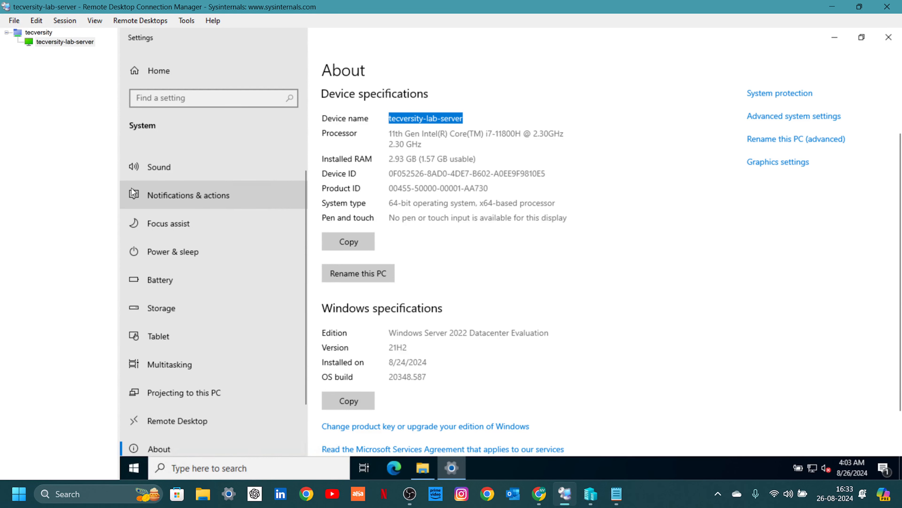
pyautogui.moveTo(119, 196)
pyautogui.mouseDown()
pyautogui.moveTo(103, 196)
pyautogui.moveTo(152, 196)
pyautogui.moveTo(93, 196)
pyautogui.moveTo(107, 197)
pyautogui.mouseUp()
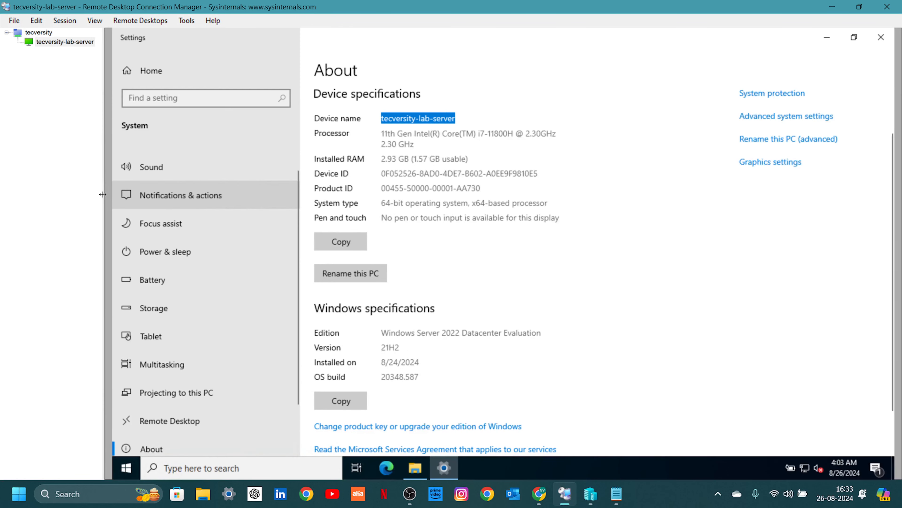
pyautogui.rightClick(67, 45)
pyautogui.click(117, 80)
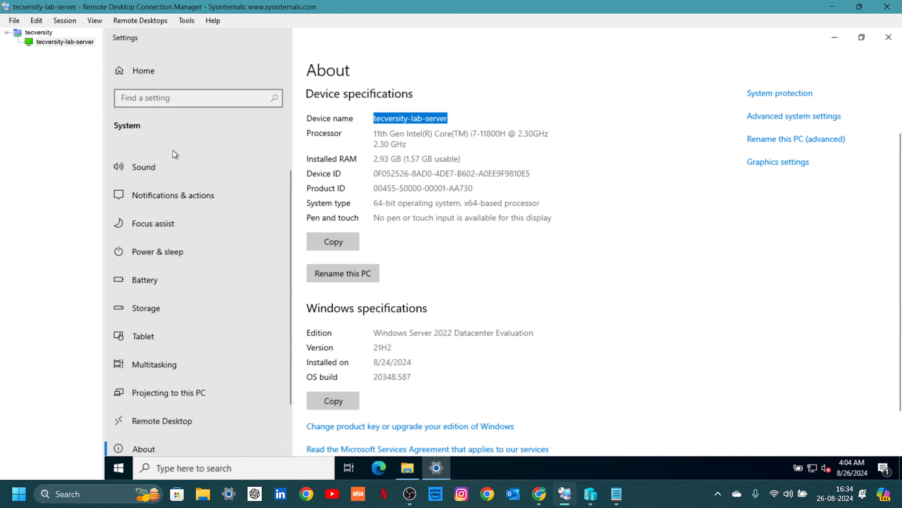
# Review tecversity-lab-server's Remote Desktop Settings, close with OK, then reopen its Server Properties.
pyautogui.rightClick(66, 41)
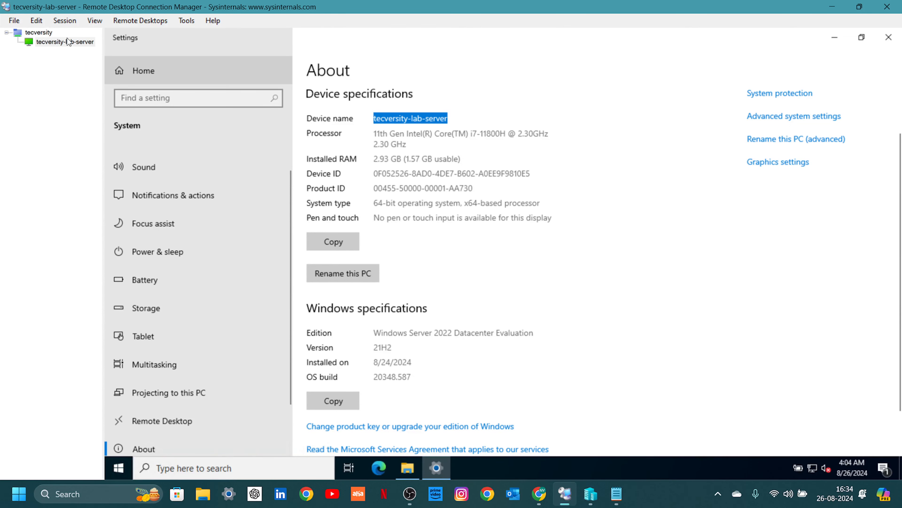
pyautogui.click(117, 253)
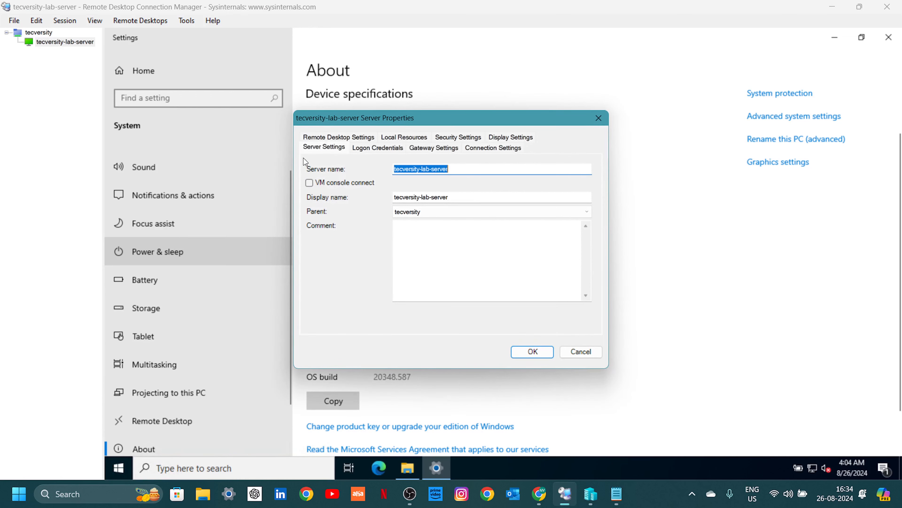
pyautogui.click(340, 139)
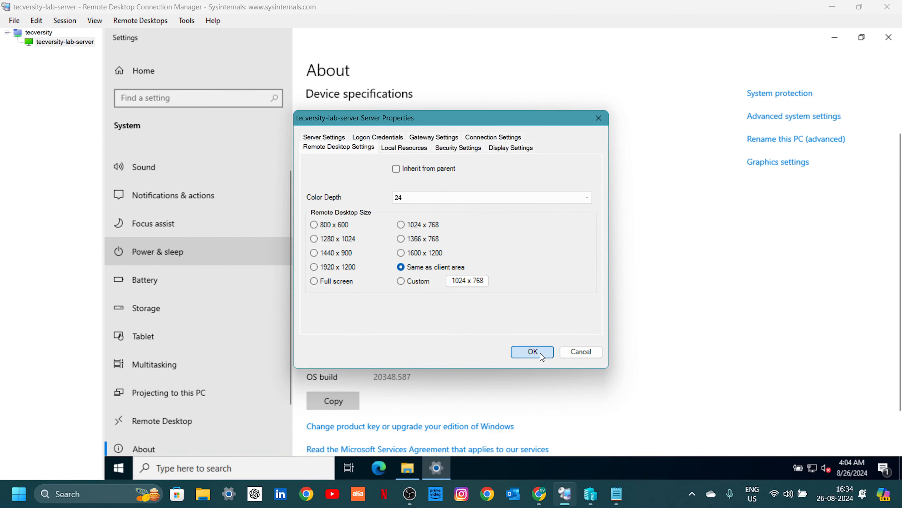
pyautogui.click(533, 351)
pyautogui.rightClick(75, 40)
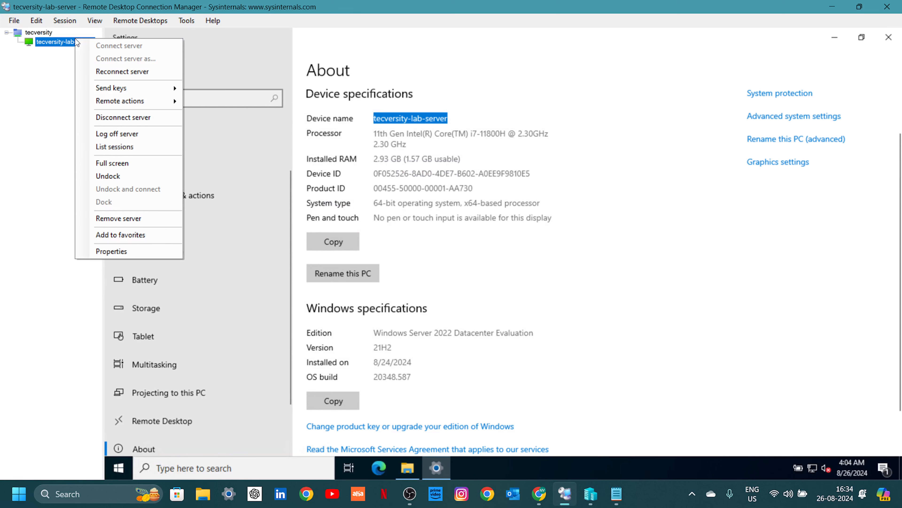
pyautogui.click(130, 249)
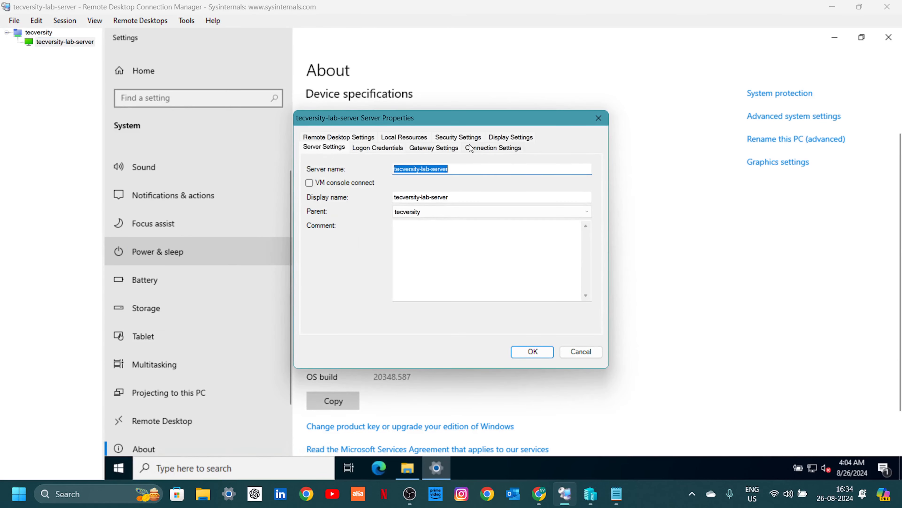
# On Local Resources, uncheck Inherit from parent and keep Remote sound as 'Bring to this computer'.
pyautogui.click(398, 139)
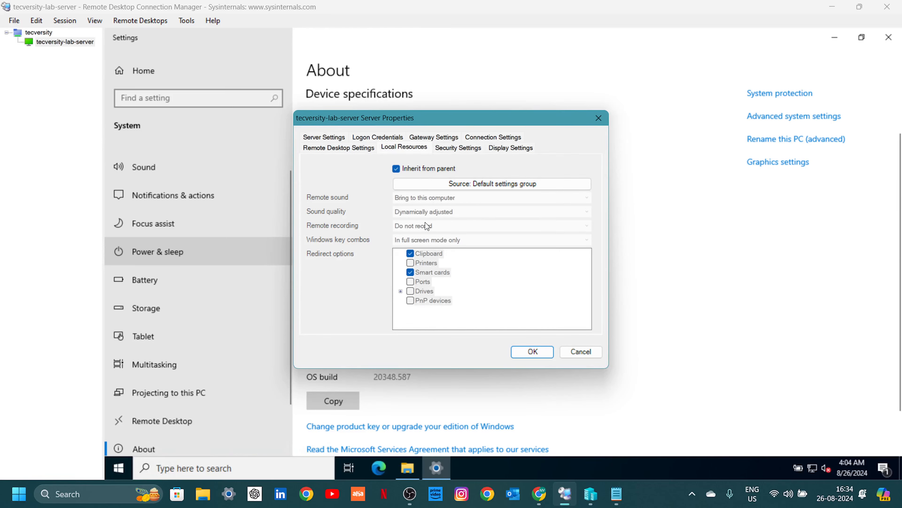
pyautogui.click(400, 169)
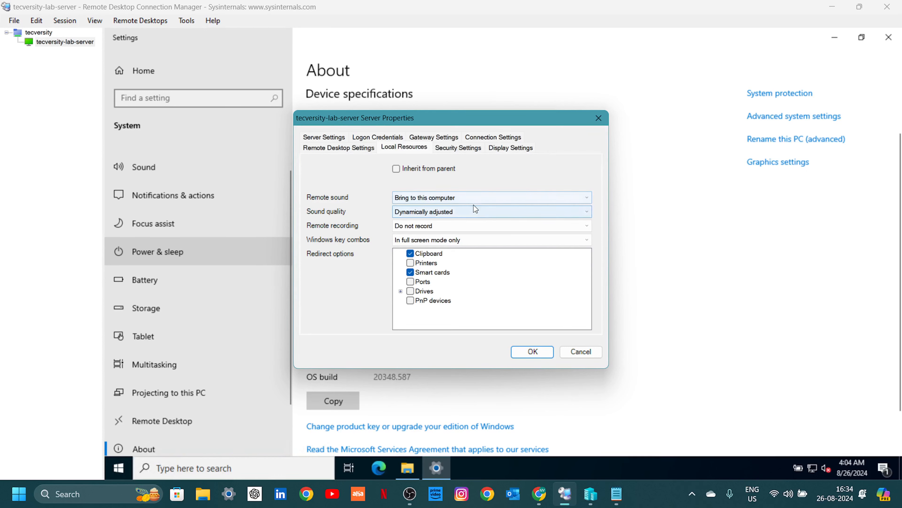
pyautogui.click(475, 197)
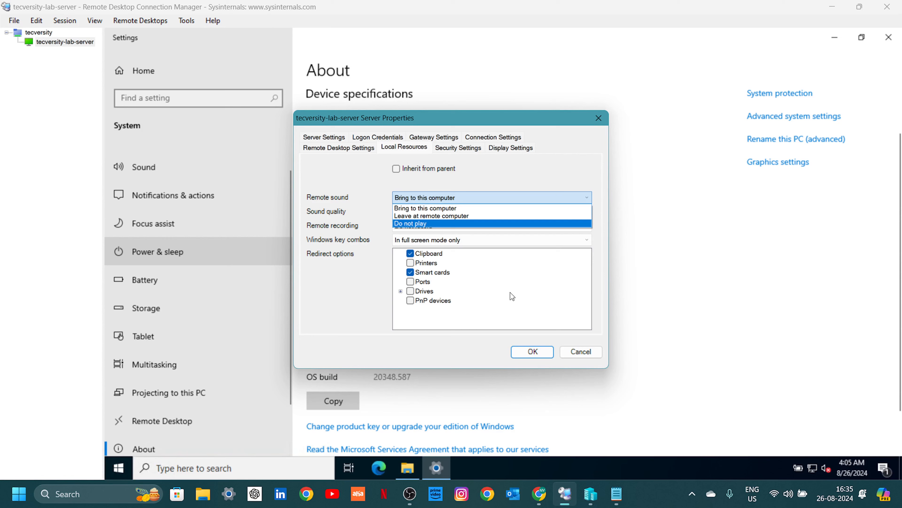
pyautogui.click(538, 355)
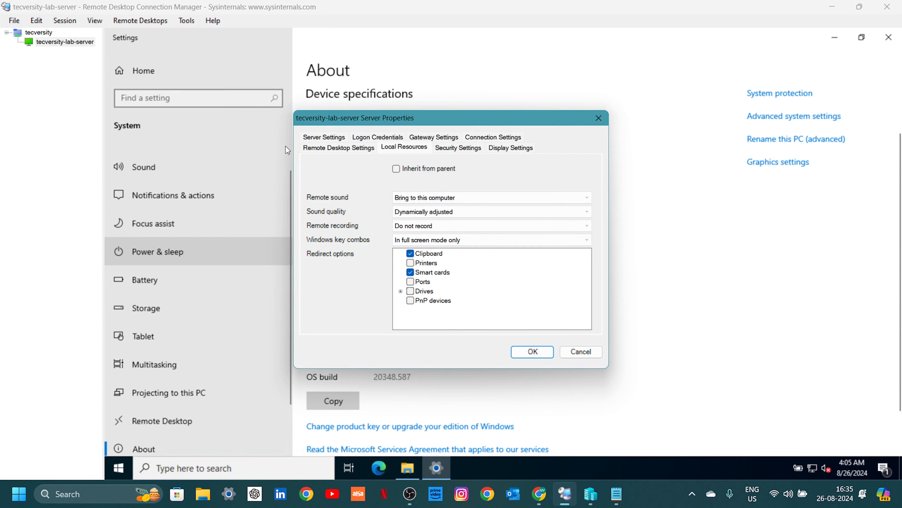
pyautogui.click(533, 351)
# Add server TV-Server-2 to the tecversity group, pasting its name copied from the Notepad notes.
pyautogui.rightClick(34, 59)
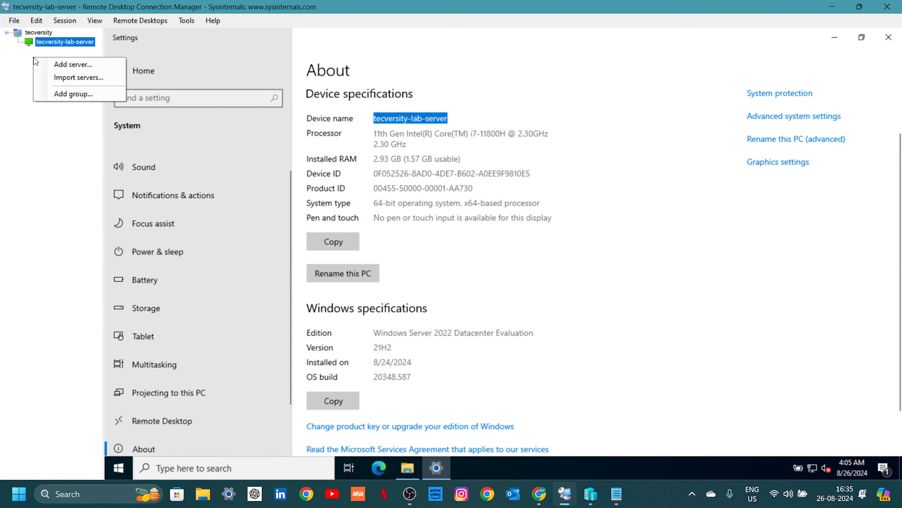
pyautogui.click(80, 66)
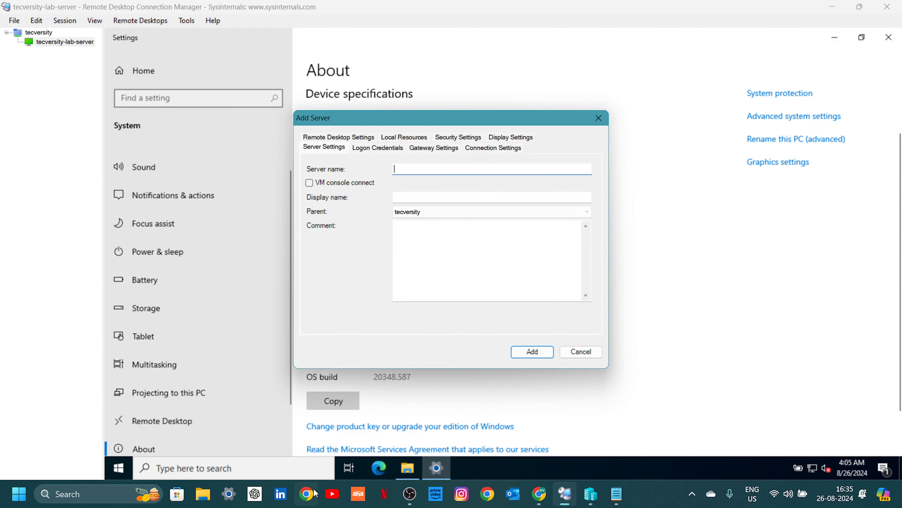
pyautogui.click(624, 496)
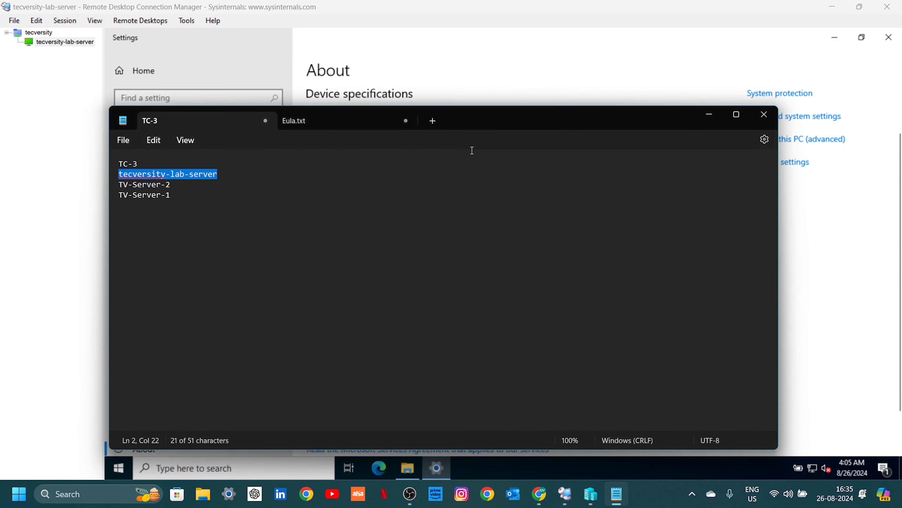
pyautogui.moveTo(151, 164); pyautogui.dragTo(1, 164)
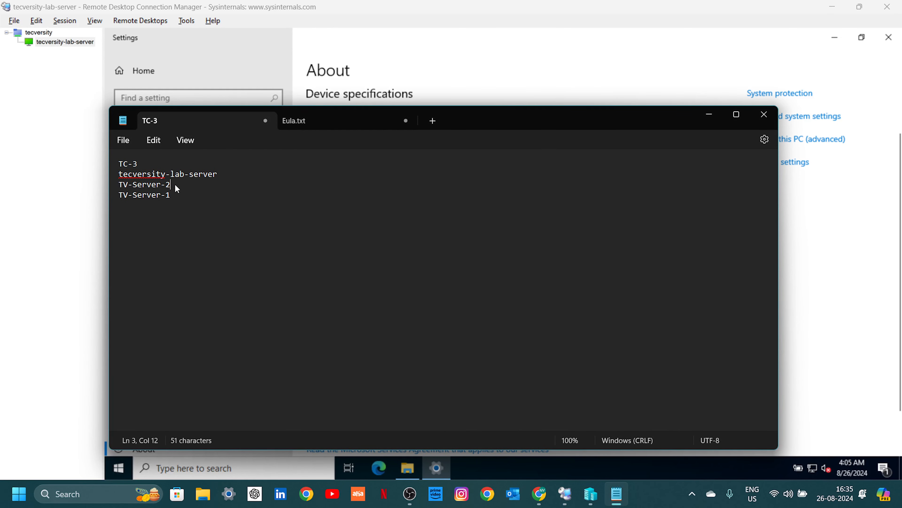
pyautogui.moveTo(175, 184); pyautogui.dragTo(112, 188)
pyautogui.hotkey('ctrl', 'c')
pyautogui.hotkey('alt', 'Tab')
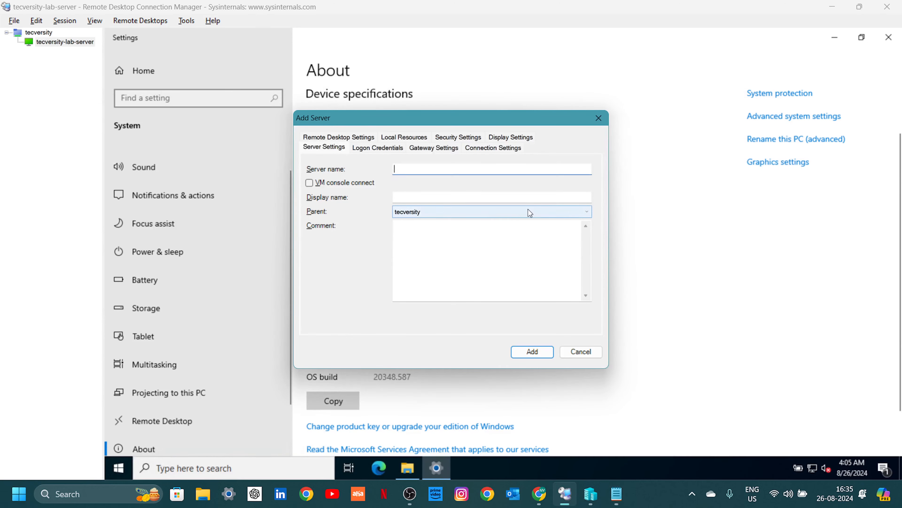
pyautogui.hotkey('ctrl', 'v')
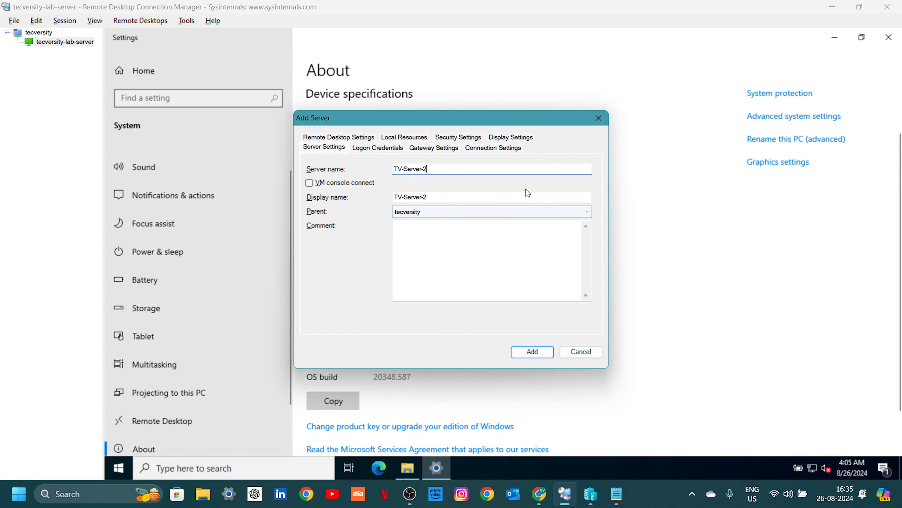
pyautogui.click(533, 351)
# Connect to TV-Server-2 and scroll to view its remote Windows 10 desktop and taskbar.
pyautogui.click(67, 50)
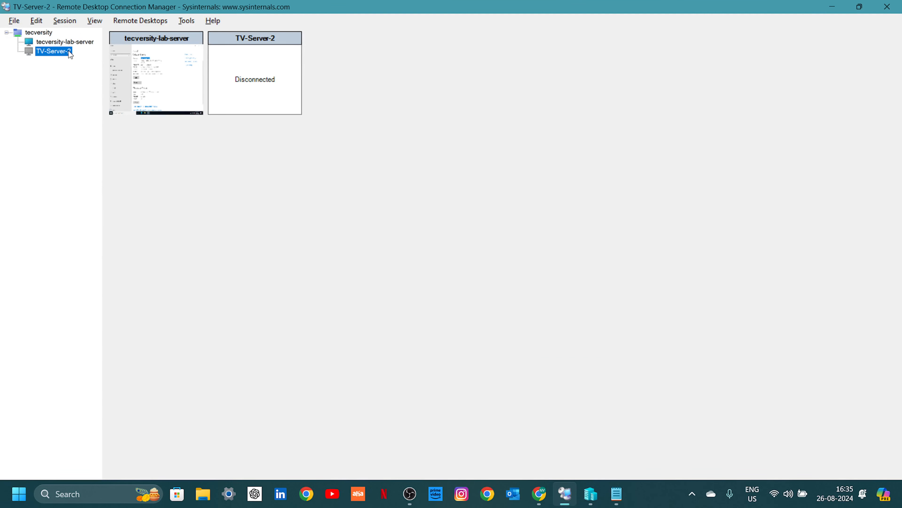
pyautogui.doubleClick(68, 51)
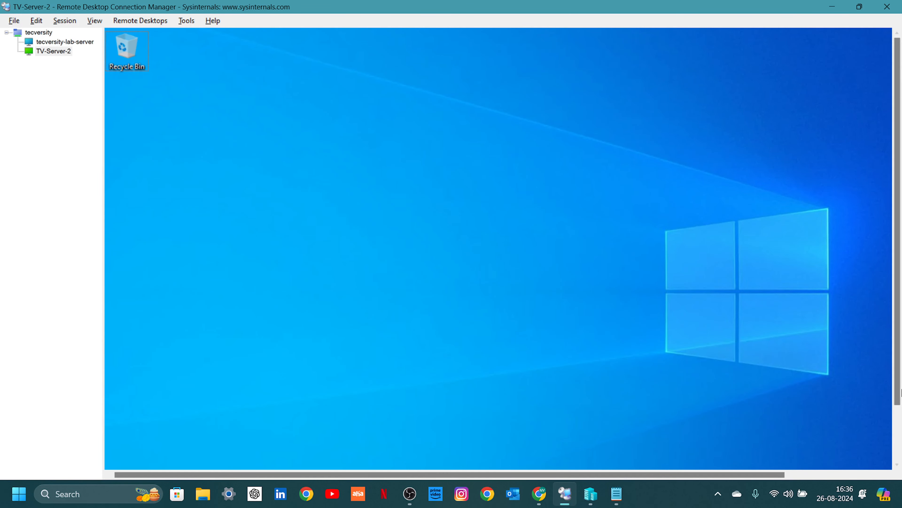
pyautogui.moveTo(901, 388); pyautogui.dragTo(901, 449)
pyautogui.moveTo(760, 473); pyautogui.dragTo(553, 473)
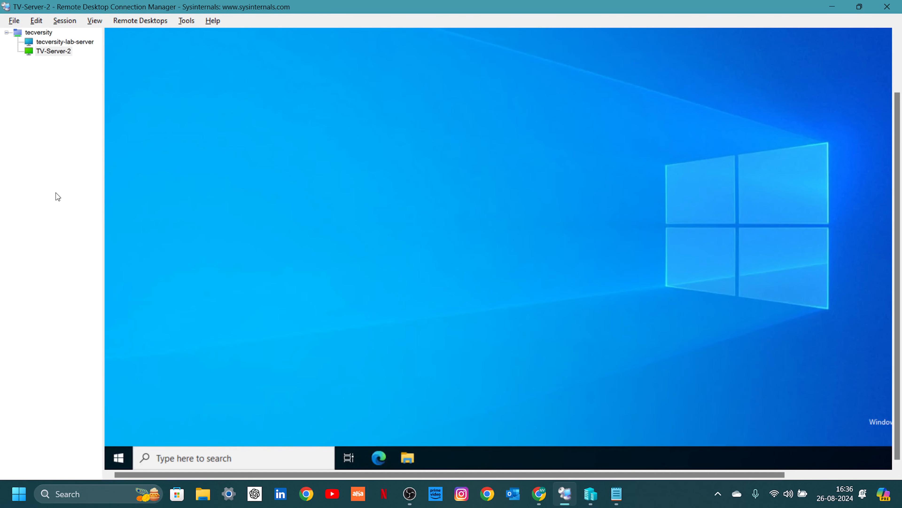
pyautogui.rightClick(39, 33)
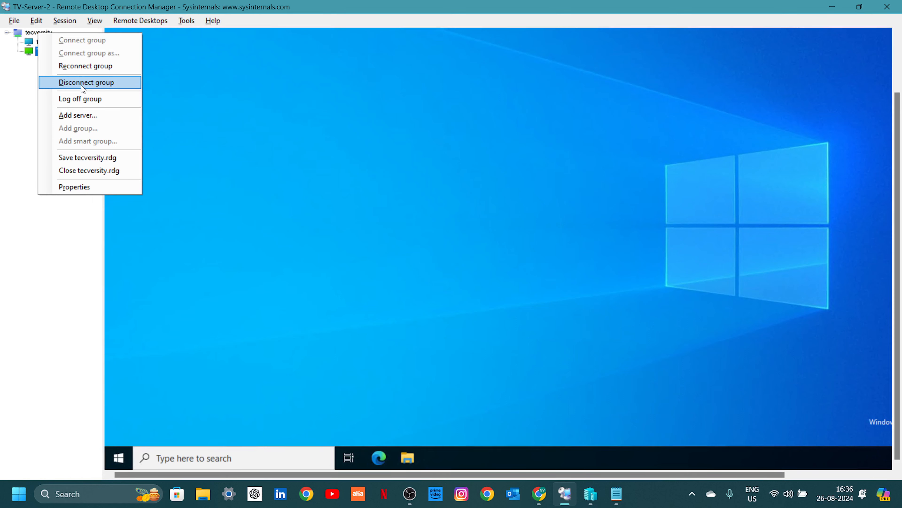
# Open the tecversity group's File Properties showing its tecversity.rdg path.
pyautogui.click(75, 187)
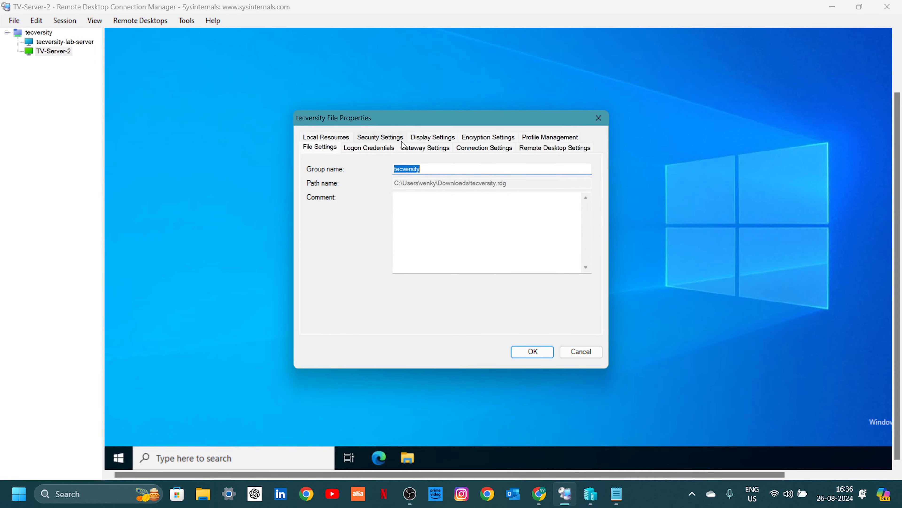
# Stop inheriting tecversity's remote desktop settings, keep colour depth 24, and choose Same as client area.
pyautogui.click(535, 152)
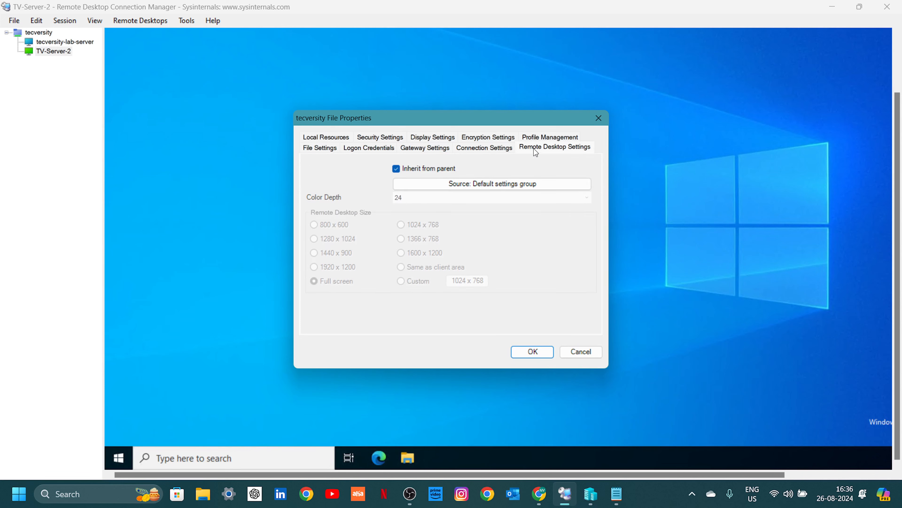
pyautogui.click(434, 171)
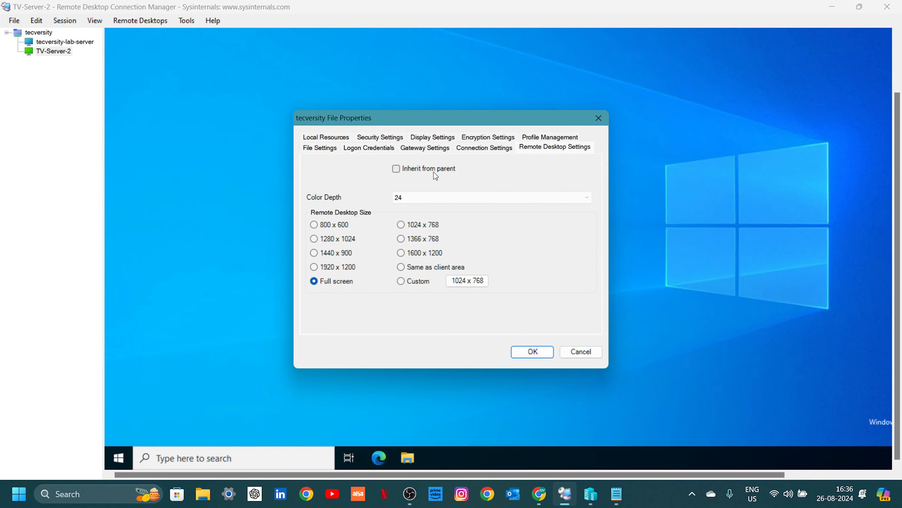
pyautogui.click(429, 198)
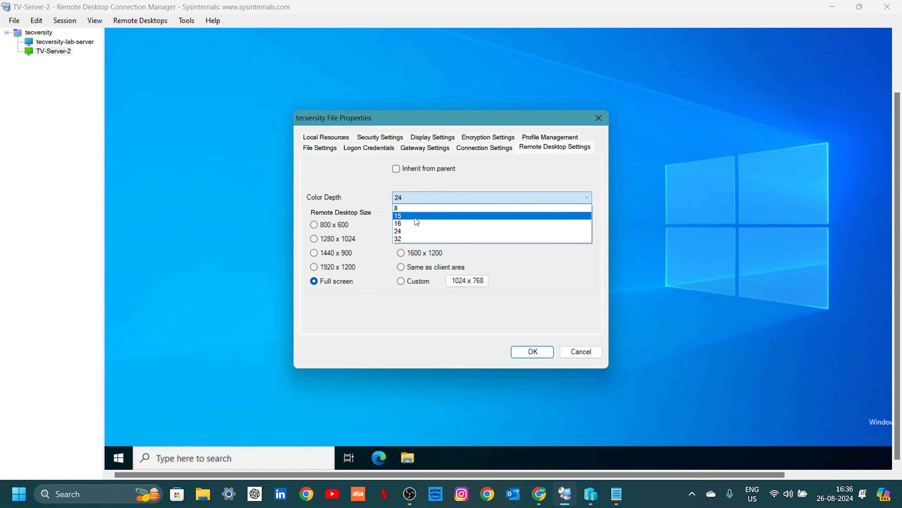
pyautogui.click(411, 230)
pyautogui.click(401, 266)
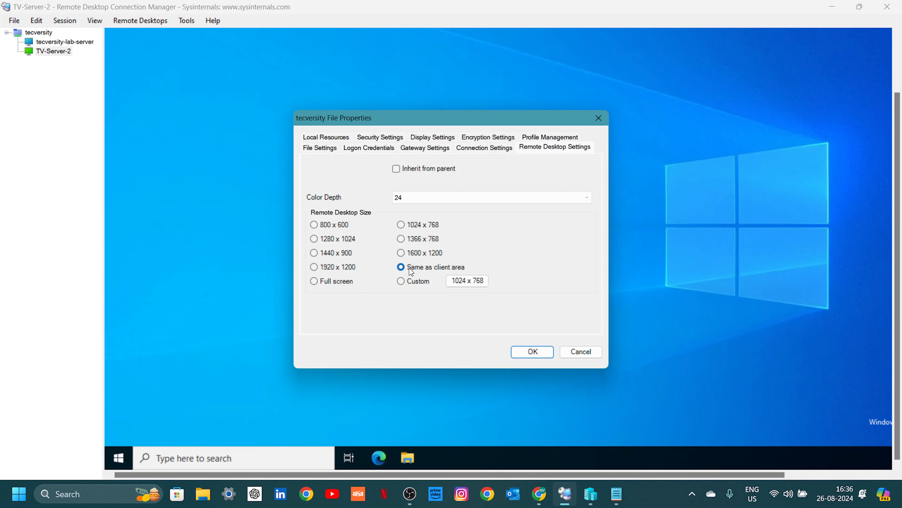
pyautogui.click(532, 351)
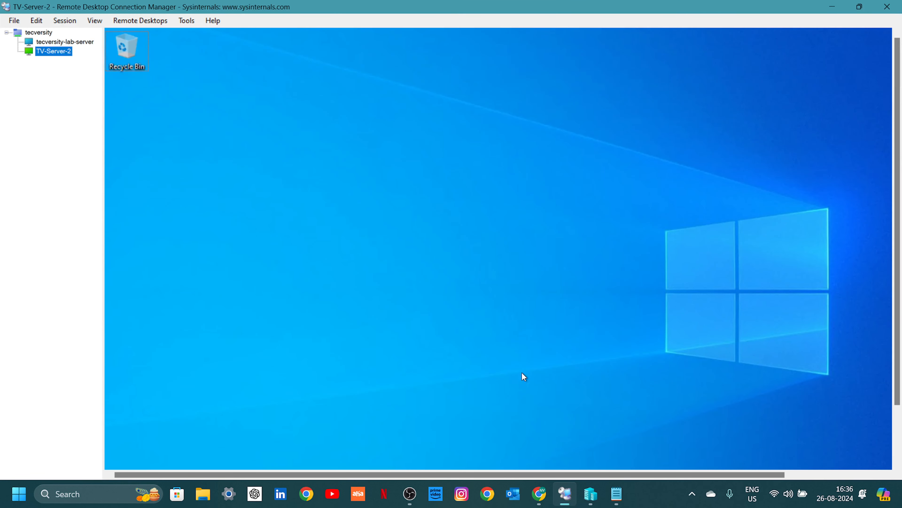
# Save the tecversity group to tecversity.rdg.
pyautogui.rightClick(35, 35)
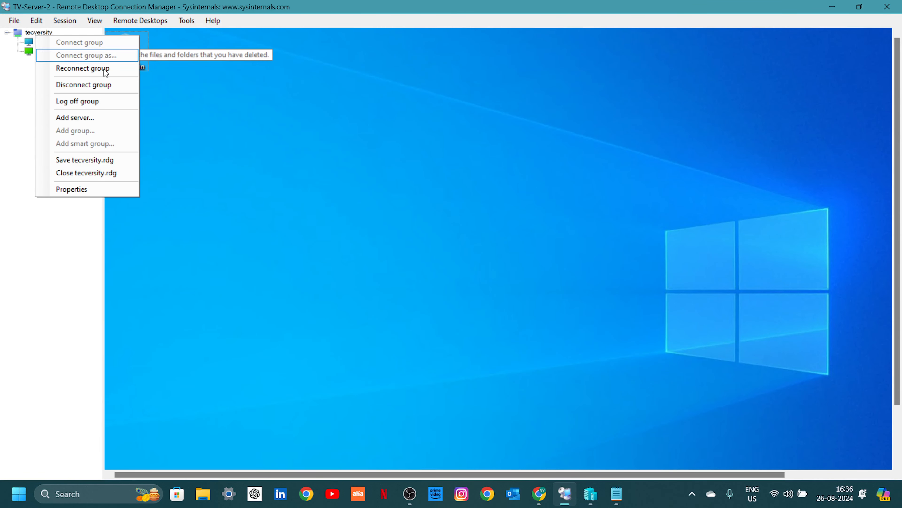
pyautogui.click(79, 159)
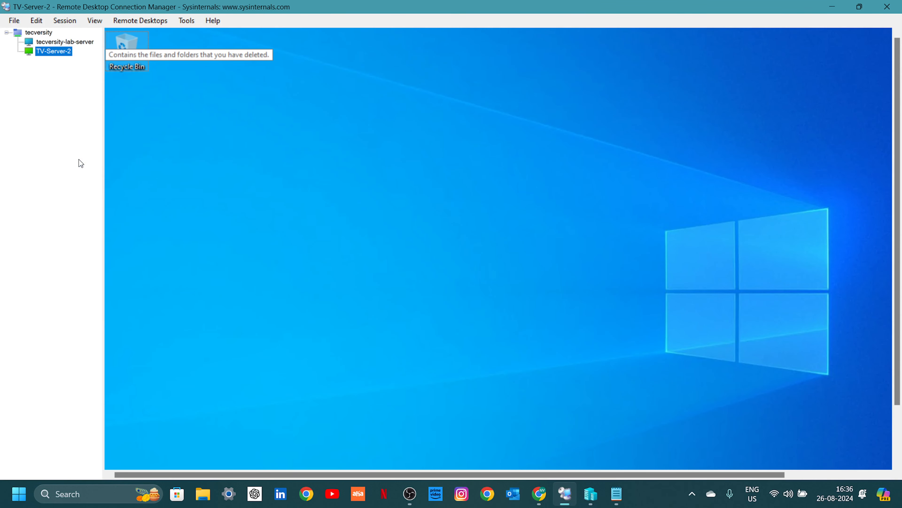
pyautogui.rightClick(40, 34)
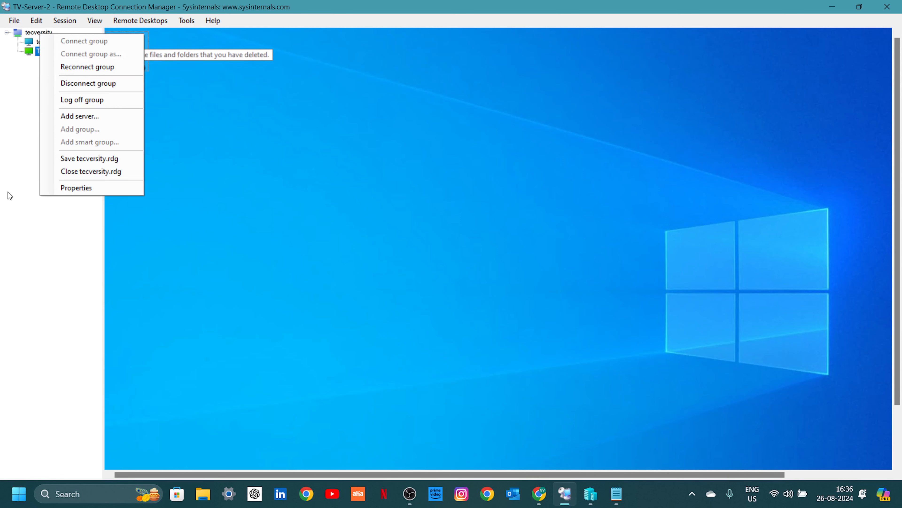
pyautogui.click(40, 199)
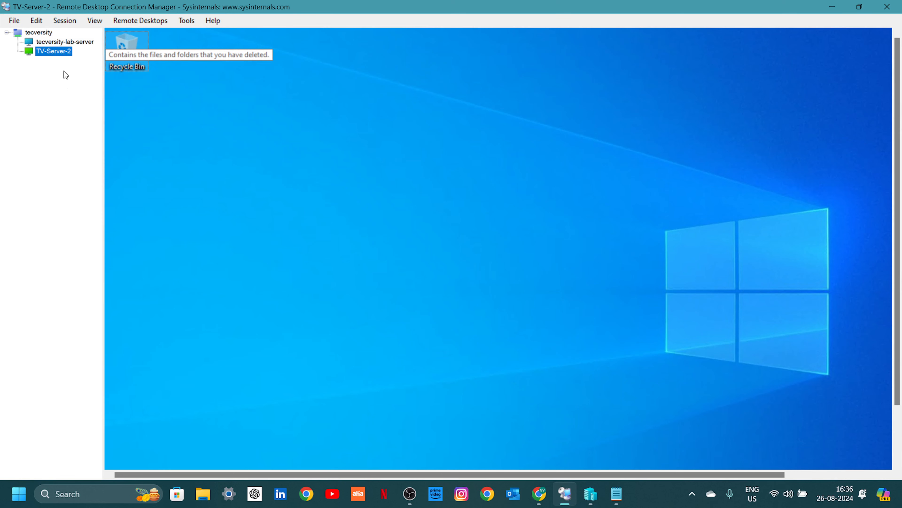
# Reconnect the tecversity group and check the tecversity-lab-server and TV-Server-2 sessions.
pyautogui.rightClick(34, 32)
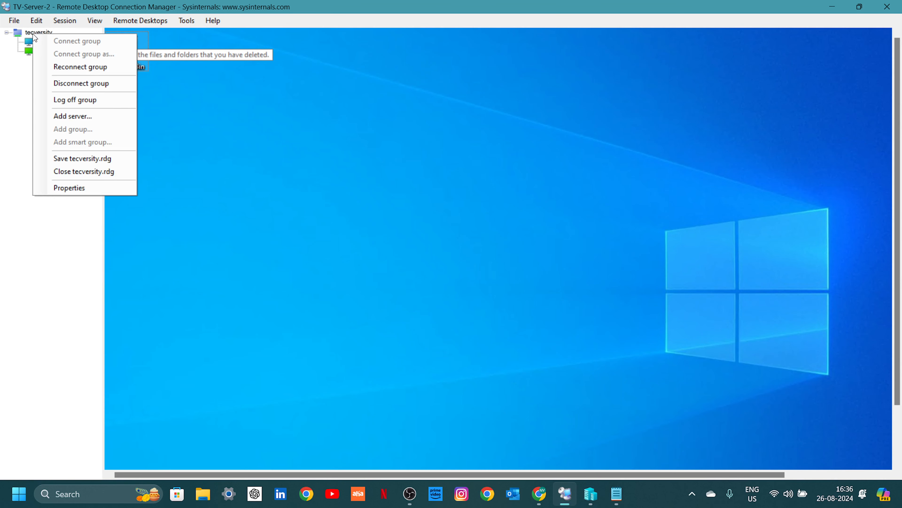
pyautogui.click(85, 68)
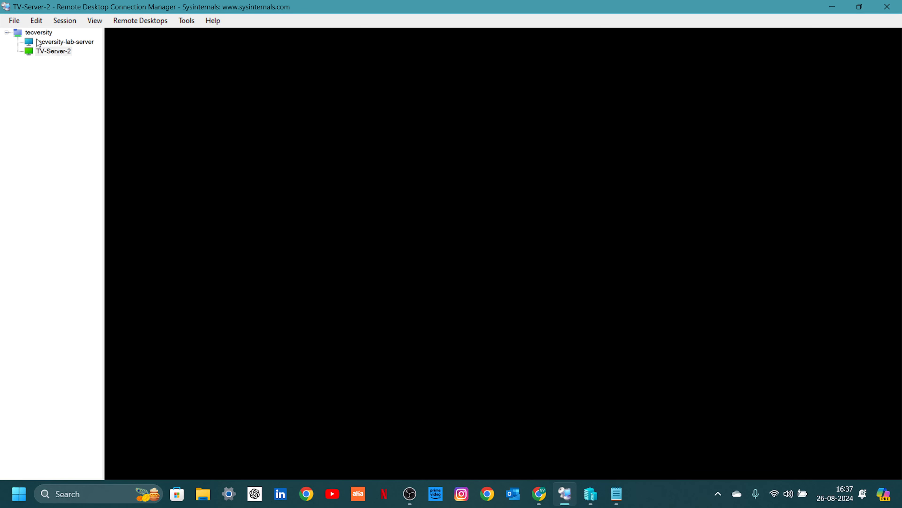
pyautogui.click(38, 42)
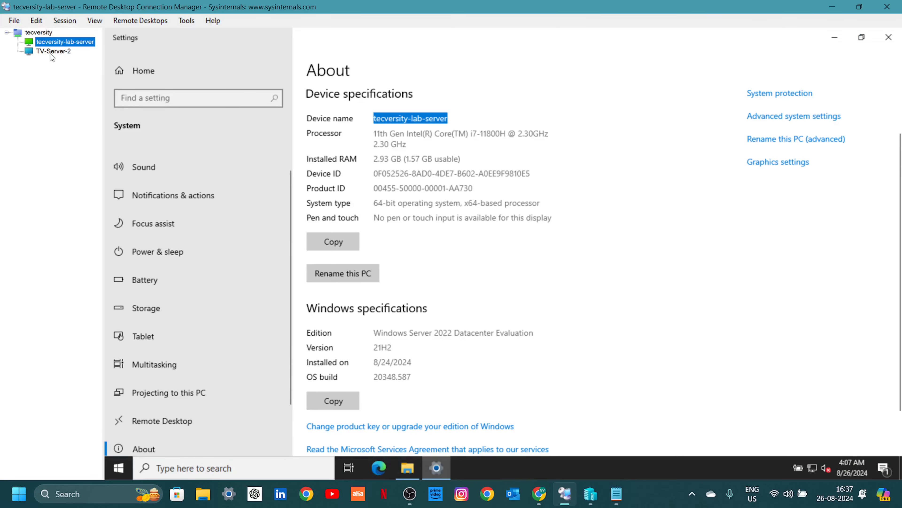
pyautogui.click(51, 53)
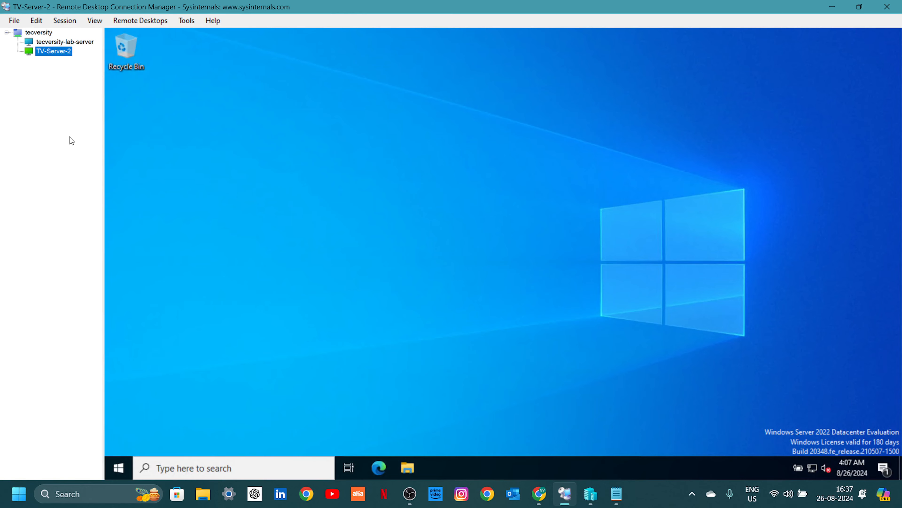
# Copy the TV-Server-1 server name from the notes window.
pyautogui.hotkey('alt', 'Tab')
pyautogui.hotkey('alt', 'Tab')
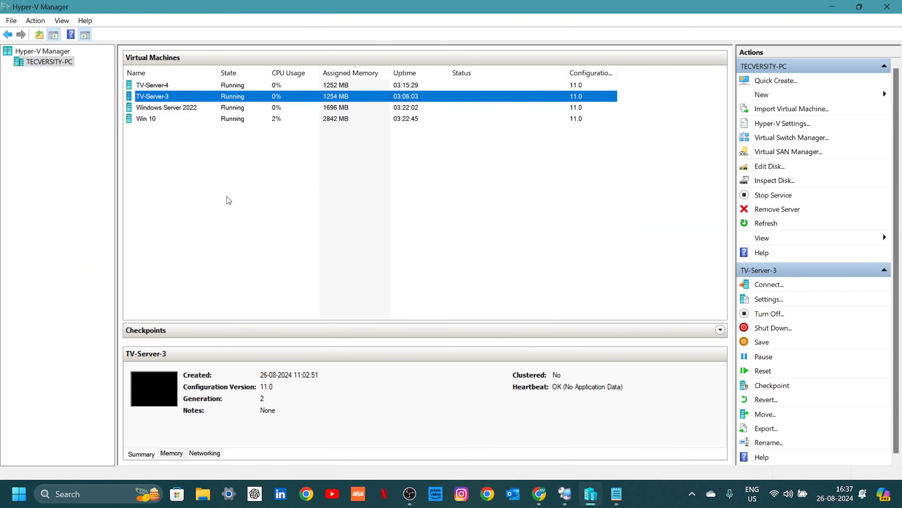
pyautogui.hotkey('alt', 'Tab')
pyautogui.hotkey('alt', 'Tab')
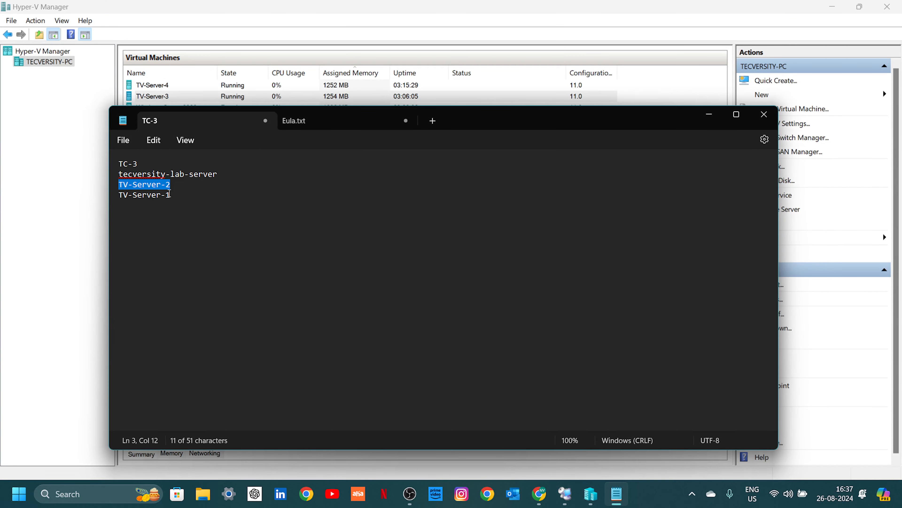
pyautogui.moveTo(171, 195); pyautogui.dragTo(91, 202)
pyautogui.hotkey('ctrl', 'c')
pyautogui.hotkey('alt', 'Tab')
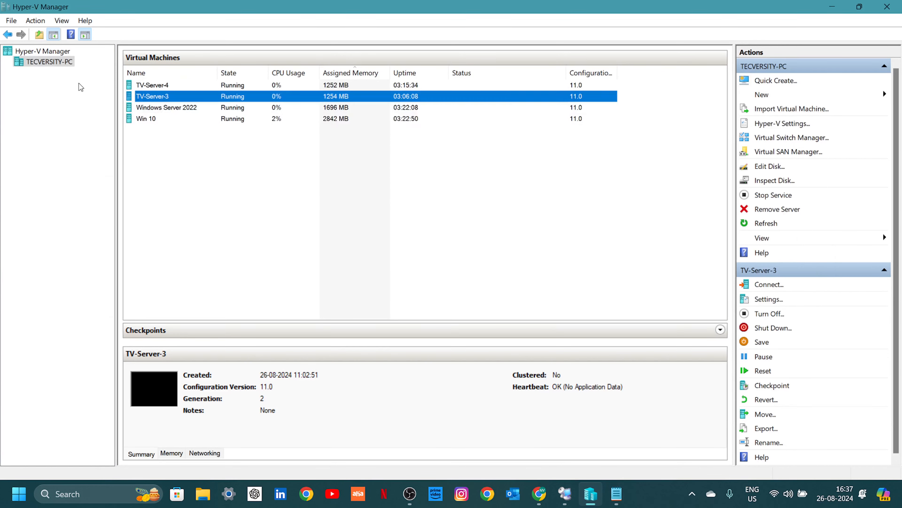
pyautogui.hotkey('alt', 'Tab')
pyautogui.hotkey('alt', 'Tab')
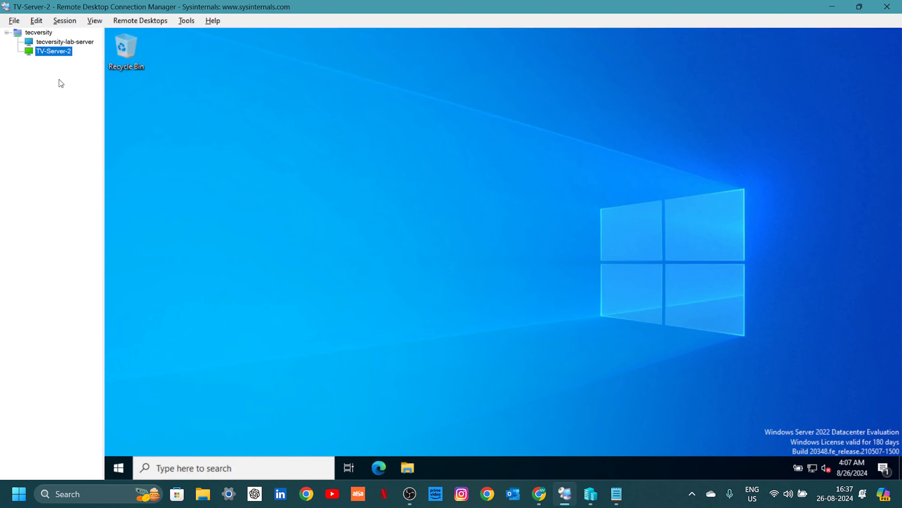
# Add TV-Server-1 as a server in the tecversity group and connect to it.
pyautogui.rightClick(59, 80)
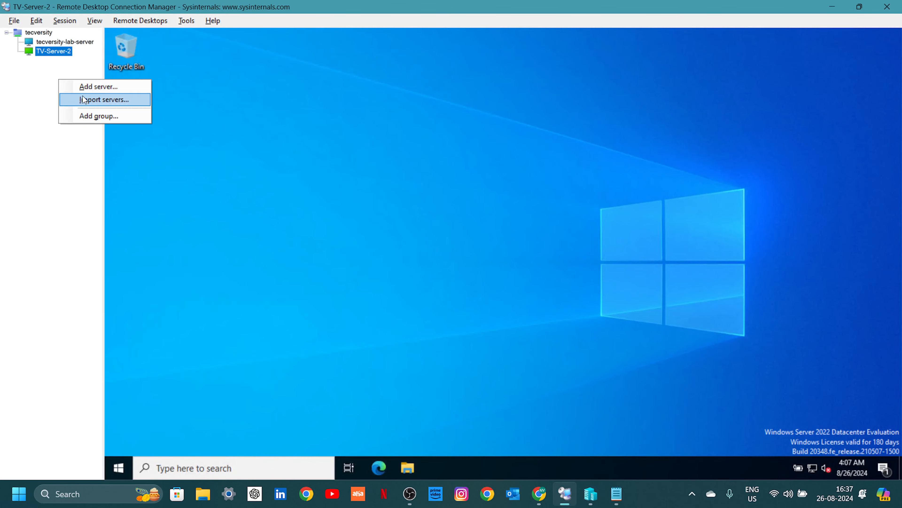
pyautogui.click(86, 89)
pyautogui.hotkey('ctrl', 'v')
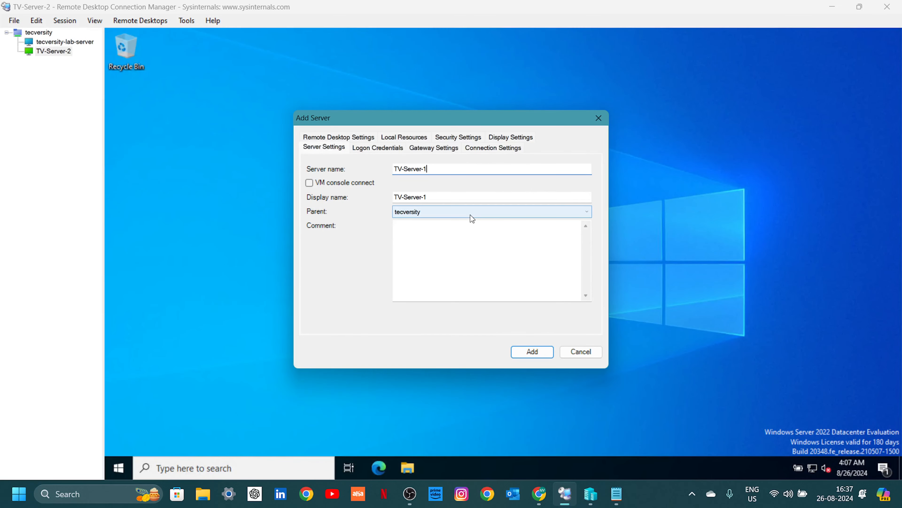
pyautogui.click(533, 350)
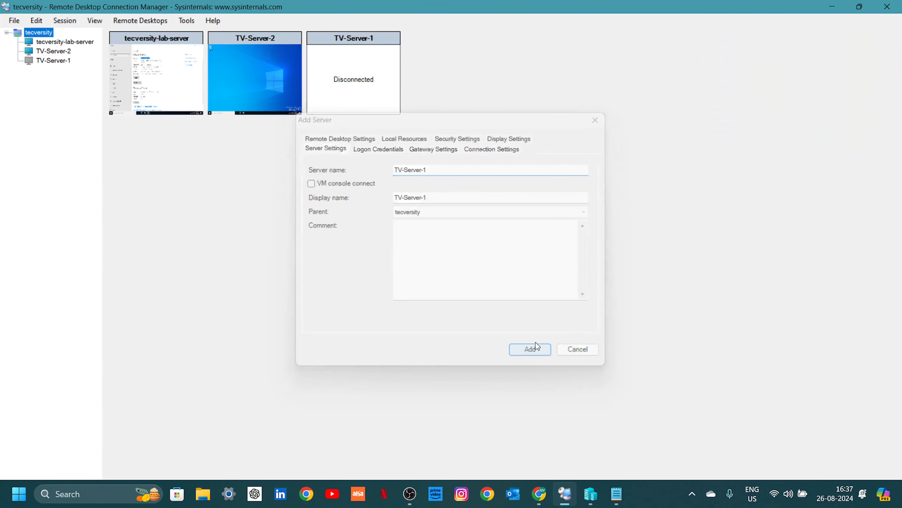
pyautogui.doubleClick(57, 62)
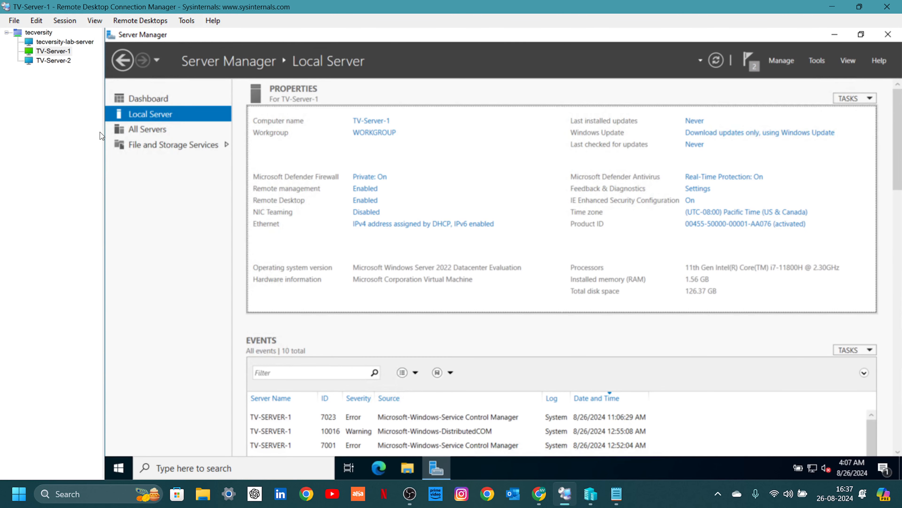
# Copy the TC-3 server name from the Notepad list.
pyautogui.hotkey('alt', 'Tab')
pyautogui.hotkey('alt', 'Tab')
pyautogui.press('Tab')
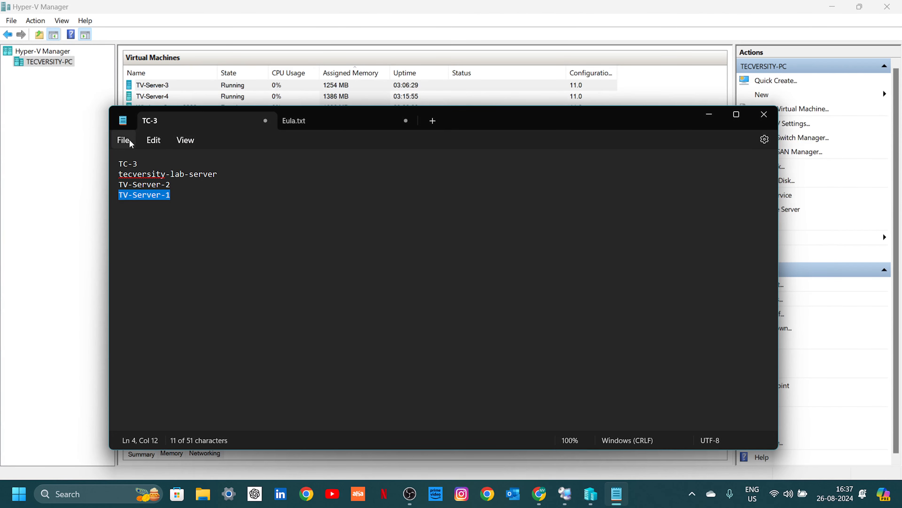
pyautogui.tripleClick(131, 162)
pyautogui.hotkey('ctrl', 'c')
pyautogui.hotkey('alt', 'Tab')
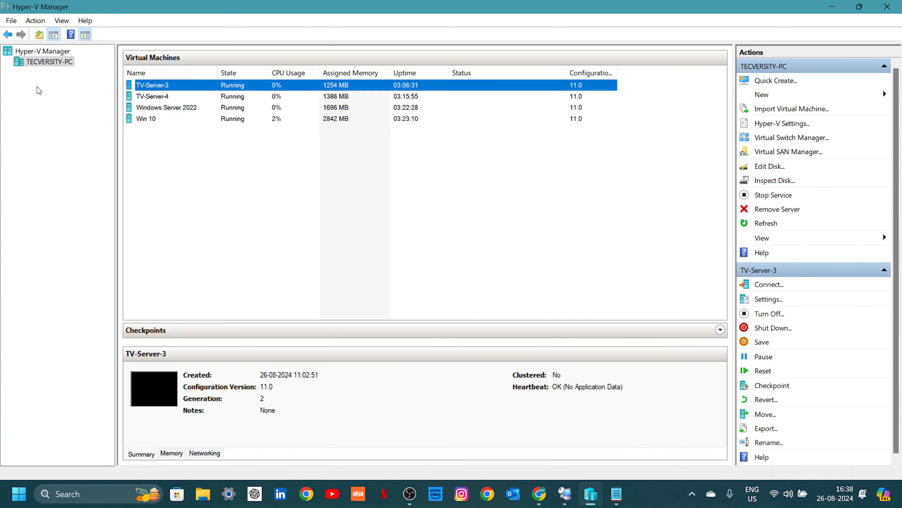
pyautogui.hotkey('alt', 'Tab')
pyautogui.press('Tab')
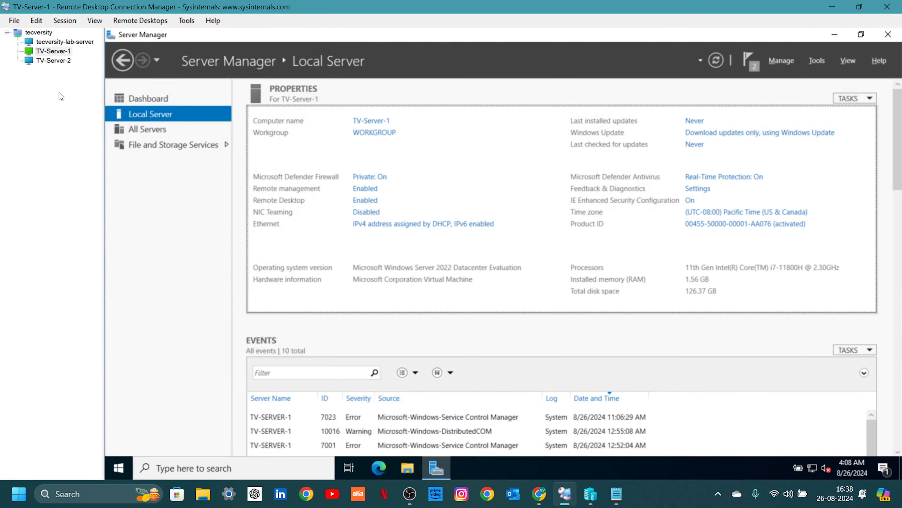
# Add TC-3 as a new server in the tecversity group.
pyautogui.rightClick(61, 95)
pyautogui.click(82, 99)
pyautogui.hotkey('ctrl', 'v')
pyautogui.click(531, 352)
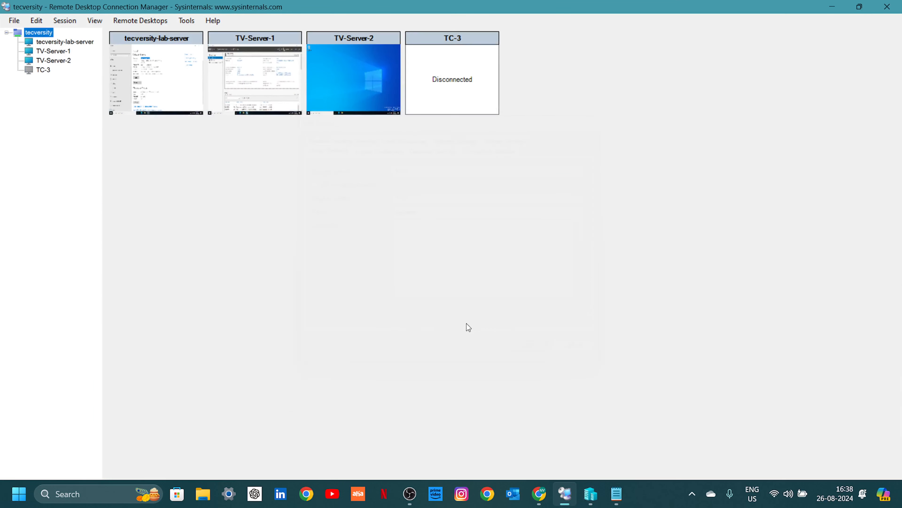
# Start connecting to TC-3 and choose to sign in with a different account.
pyautogui.doubleClick(48, 71)
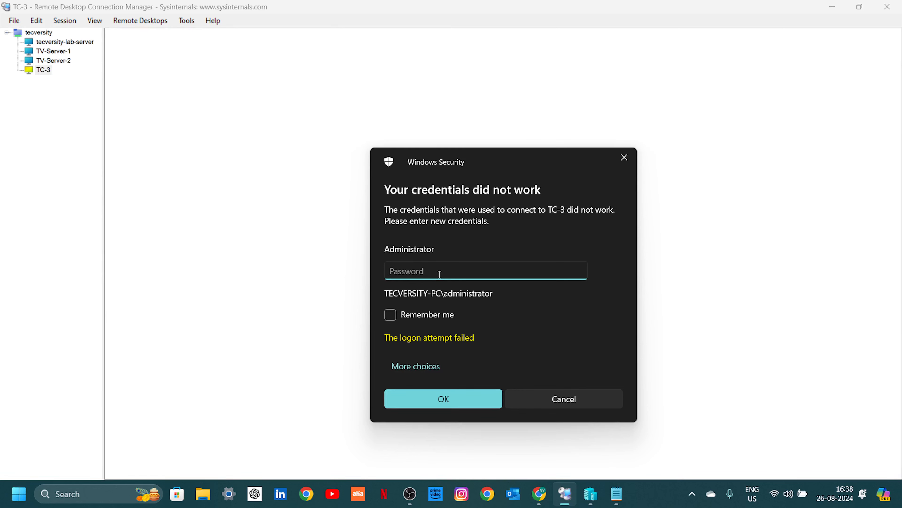
pyautogui.click(429, 366)
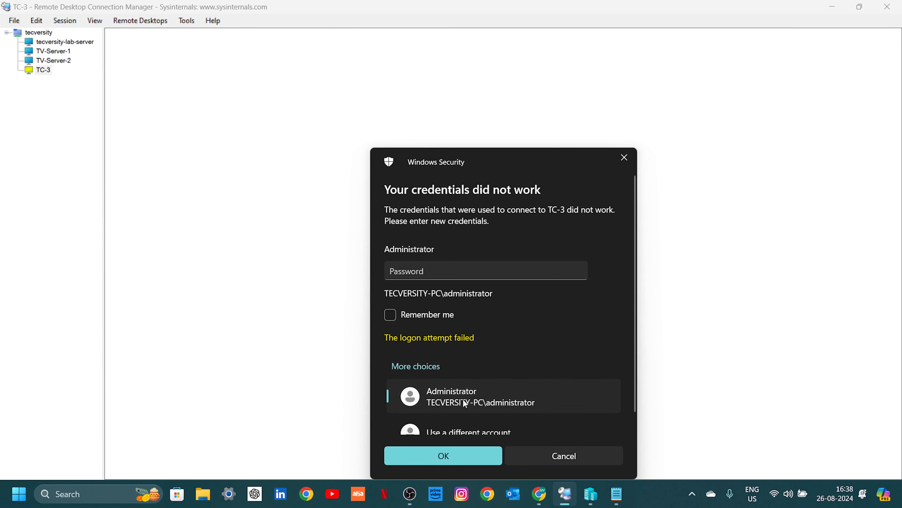
pyautogui.scroll(-1, 465, 409)
pyautogui.click(463, 419)
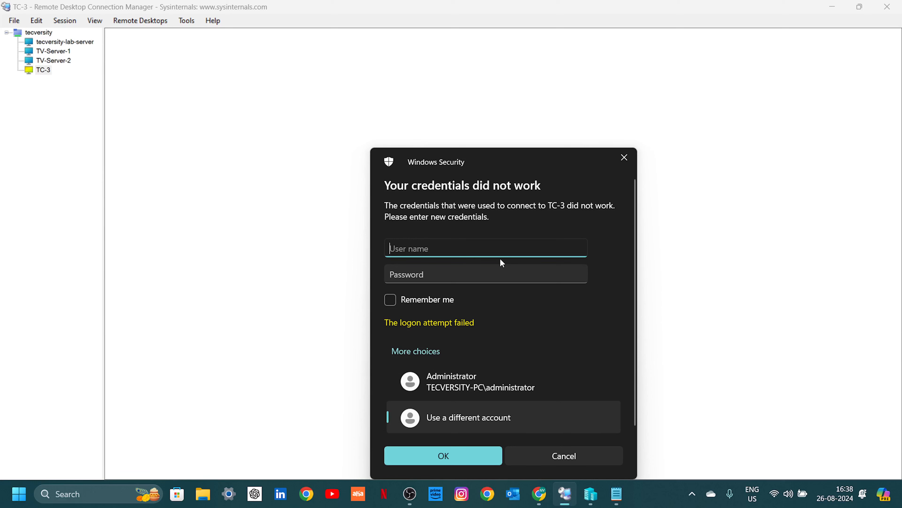
# Enter the account's user name and password, then accept TC-3's certificate without future prompts.
pyautogui.write('tvadmin')
pyautogui.press('Tab')
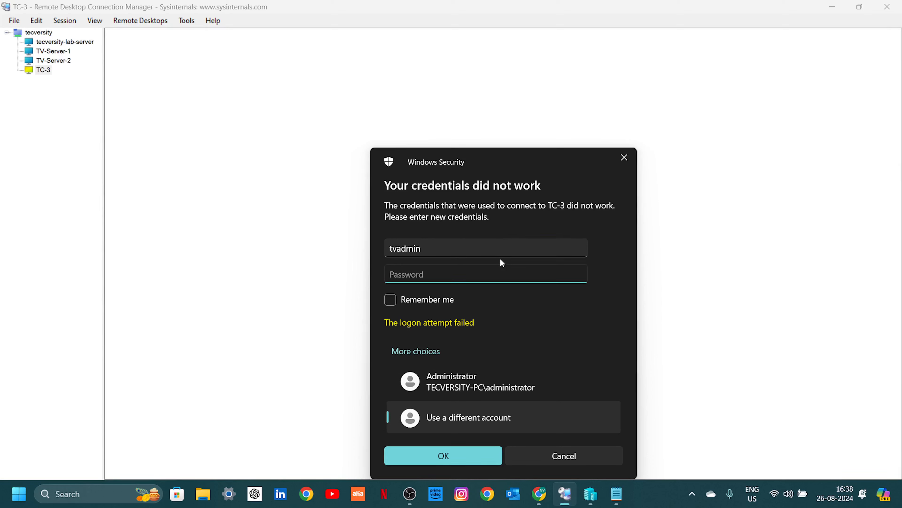
pyautogui.write('********')
pyautogui.press('Return')
pyautogui.click(398, 332)
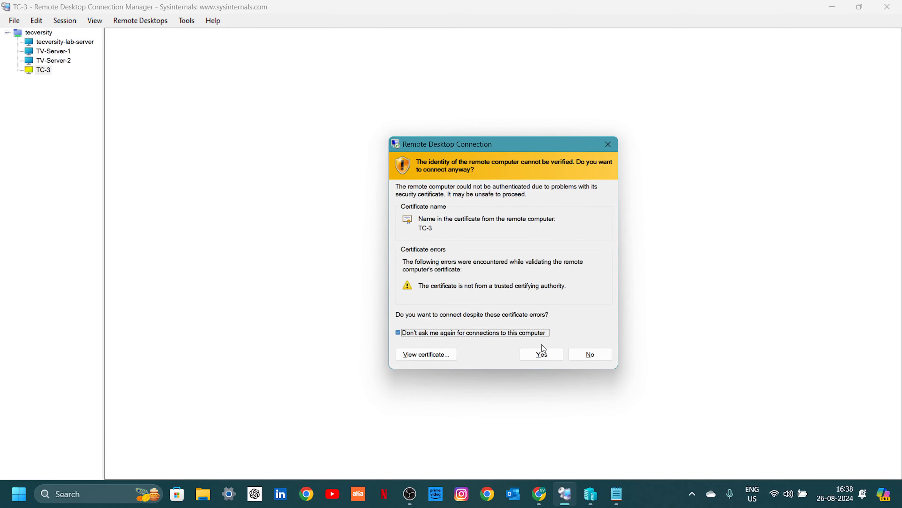
pyautogui.click(542, 353)
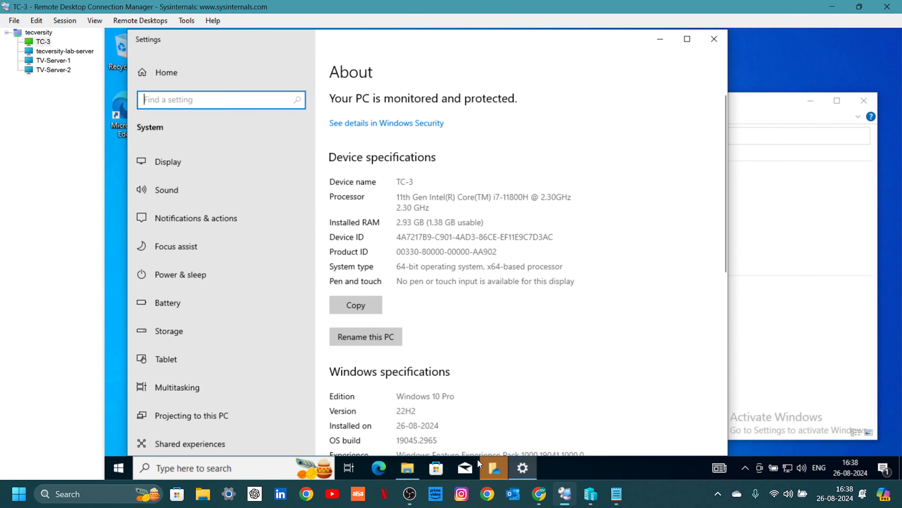
# On TC-3, close the Settings window, the This PC Explorer window and the OneDrive setup prompt.
pyautogui.moveTo(417, 463)
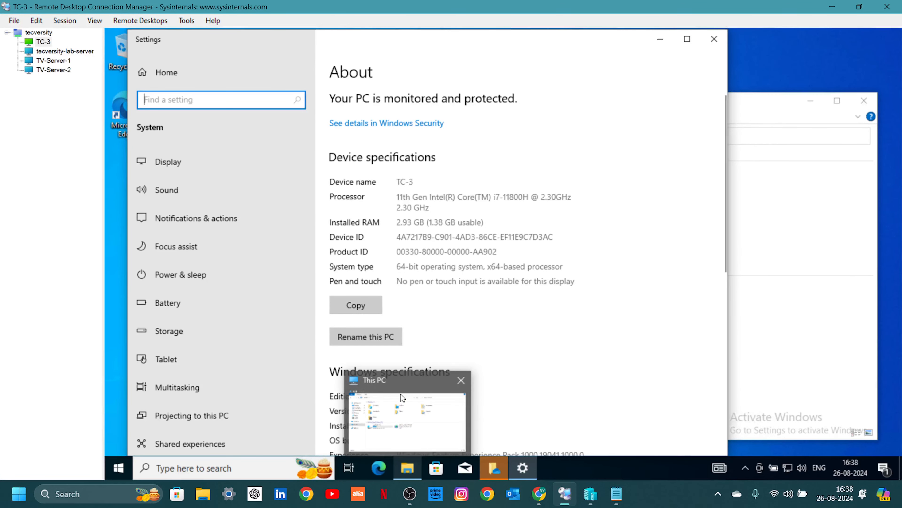
pyautogui.click(715, 39)
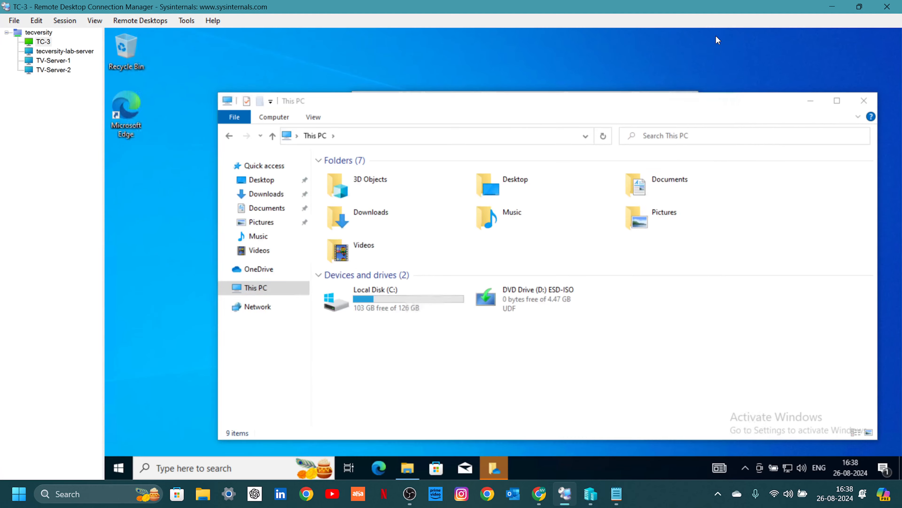
pyautogui.click(863, 101)
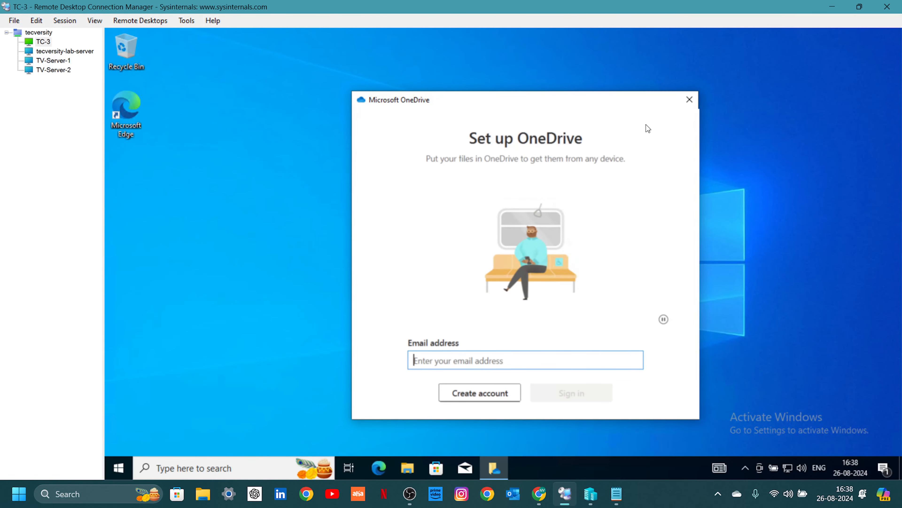
pyautogui.click(694, 99)
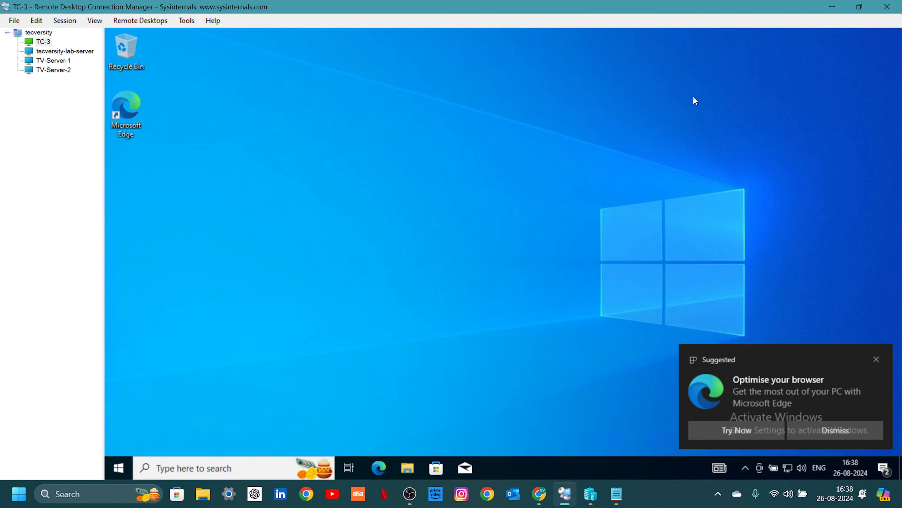
# Reconnect the tecversity group and pick a different account at TC-3's sign-in prompt.
pyautogui.rightClick(46, 35)
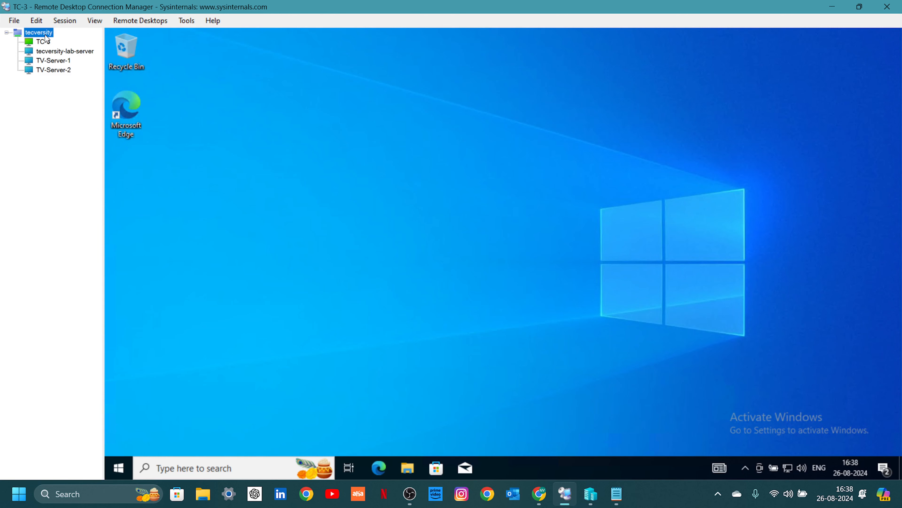
pyautogui.click(67, 67)
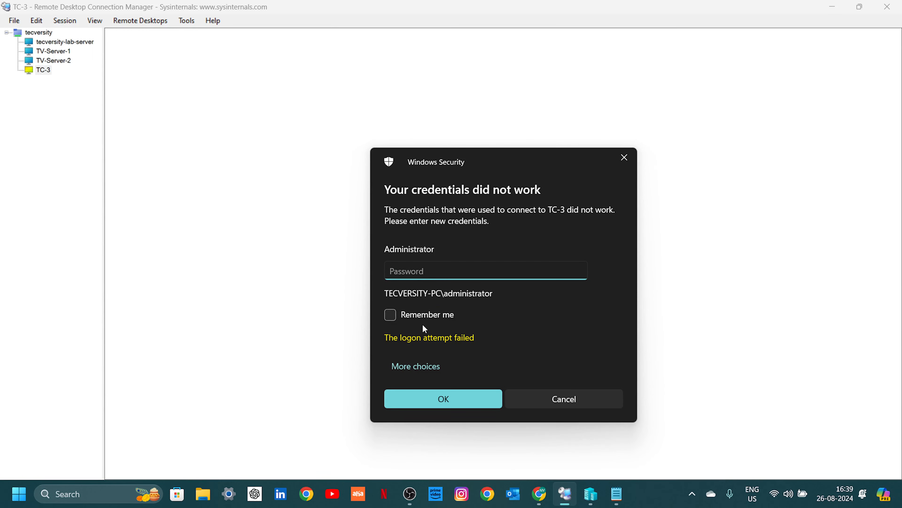
pyautogui.click(414, 367)
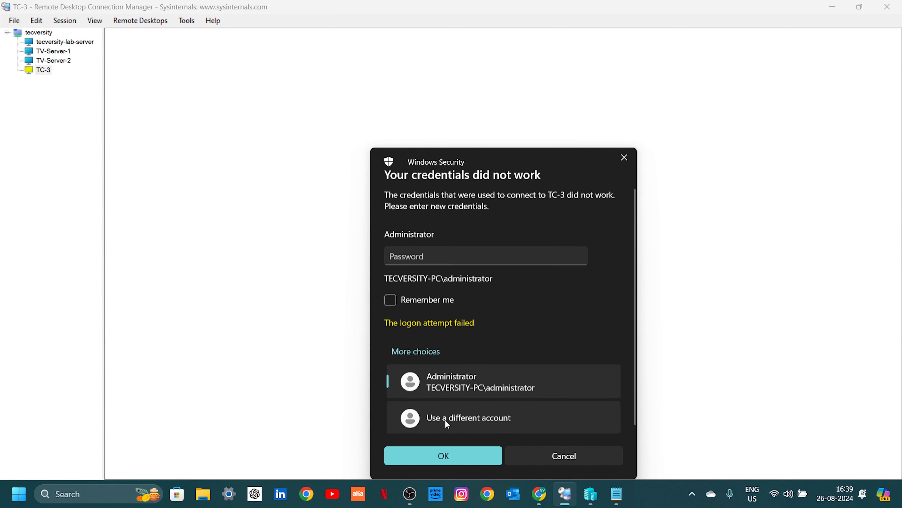
pyautogui.click(445, 420)
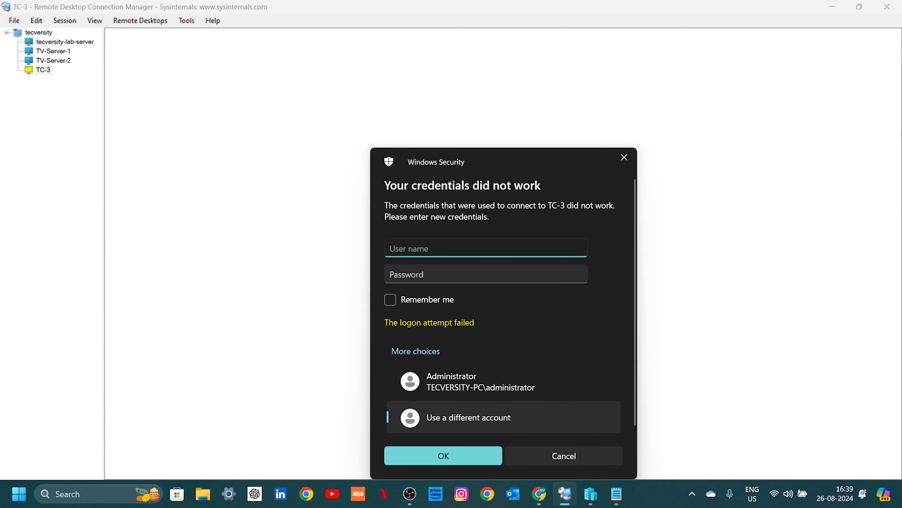
# Sign TC-3 in with the other account's user name and password.
pyautogui.write('tvadmin')
pyautogui.press('Tab')
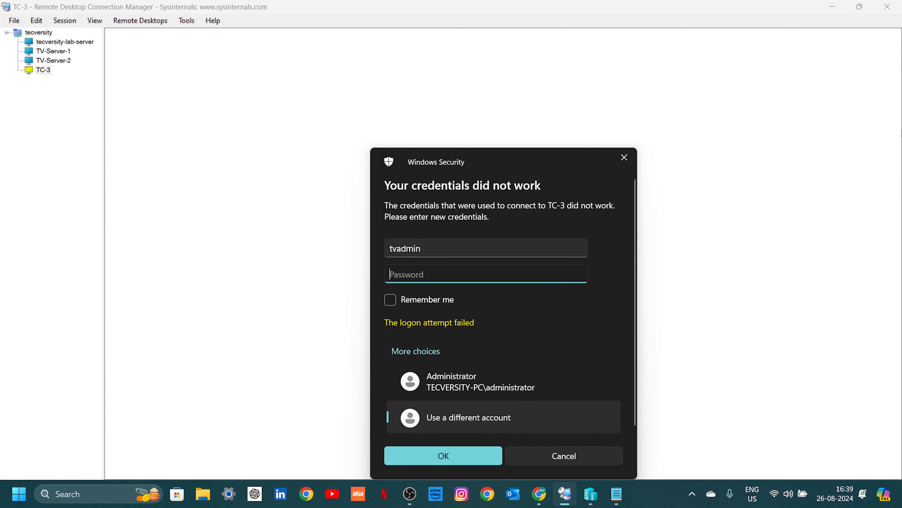
pyautogui.write('password')
pyautogui.press('Return')
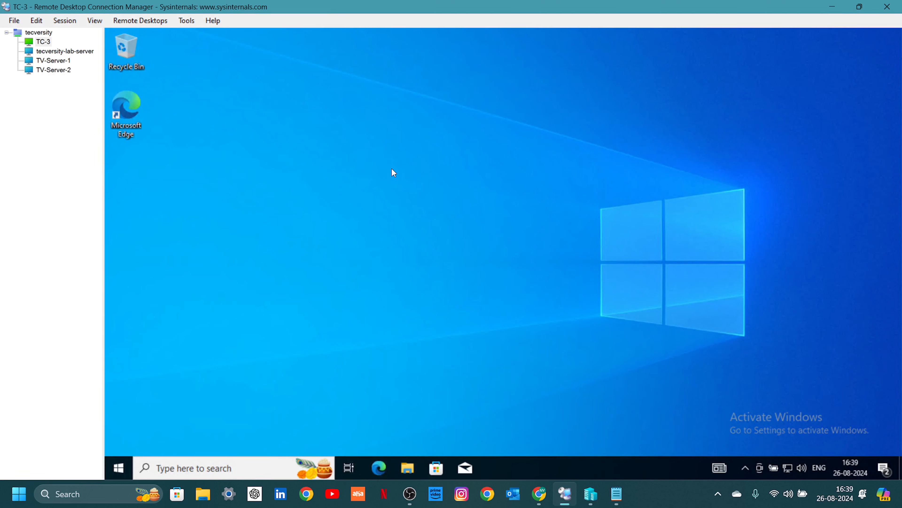
pyautogui.rightClick(19, 101)
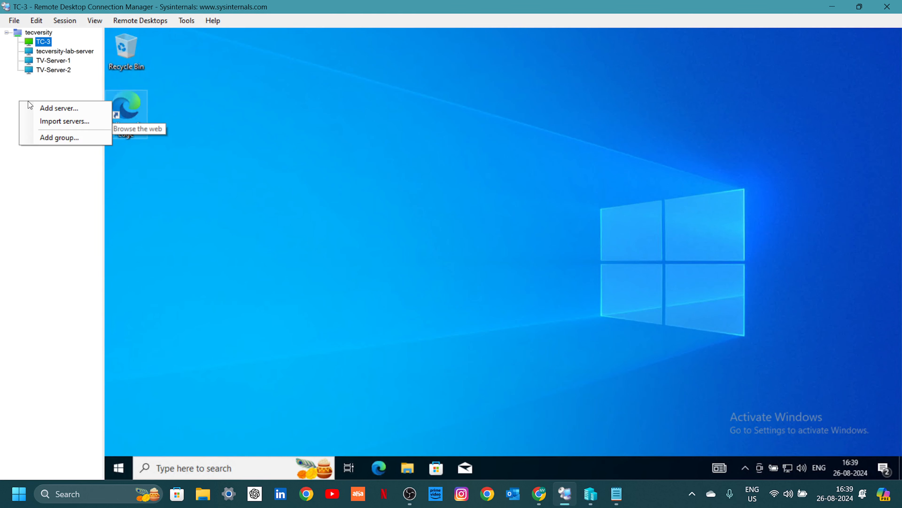
pyautogui.click(15, 21)
pyautogui.click(24, 35)
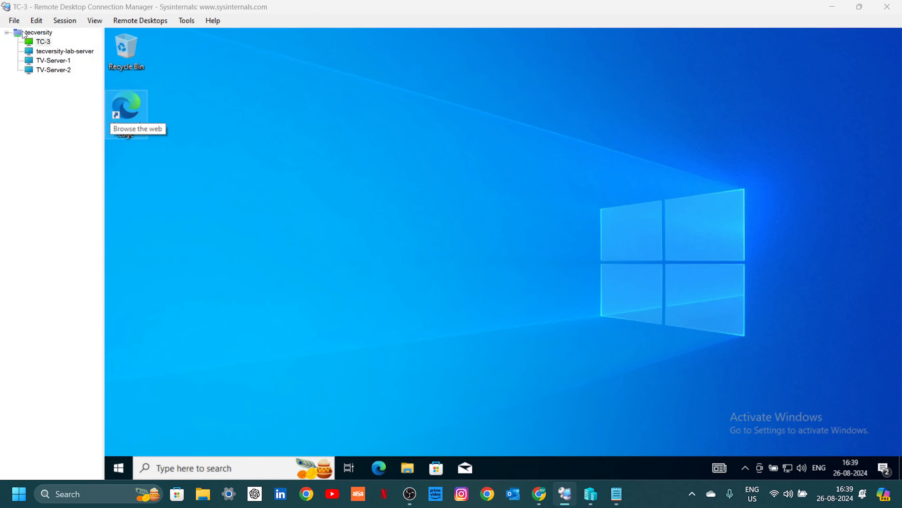
pyautogui.click(428, 281)
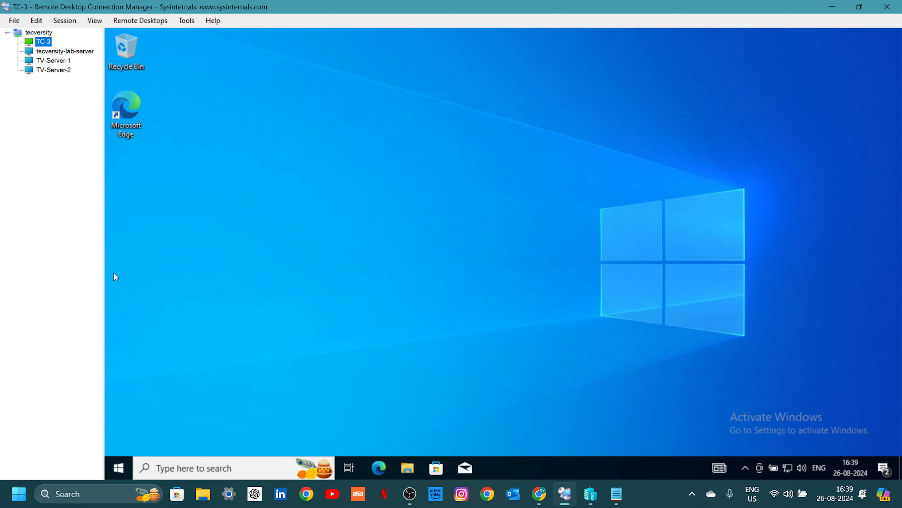
pyautogui.click(70, 69)
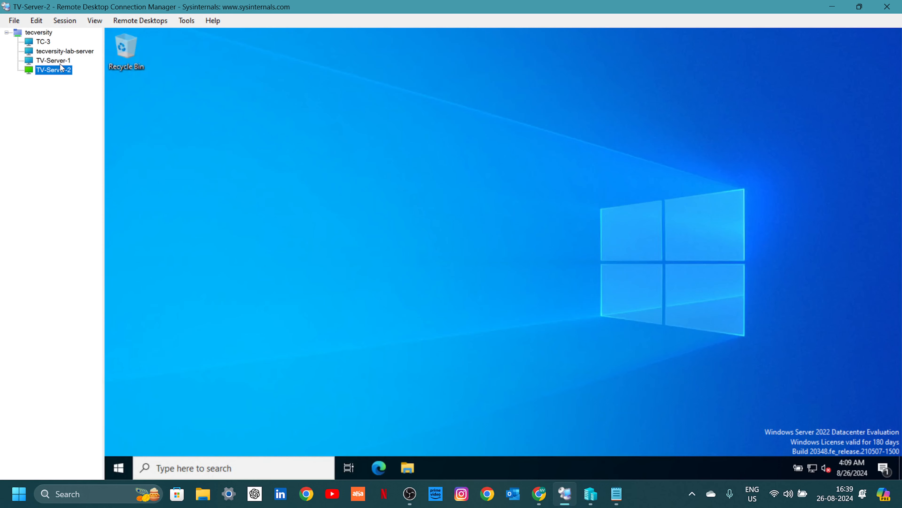
pyautogui.click(61, 60)
pyautogui.click(61, 52)
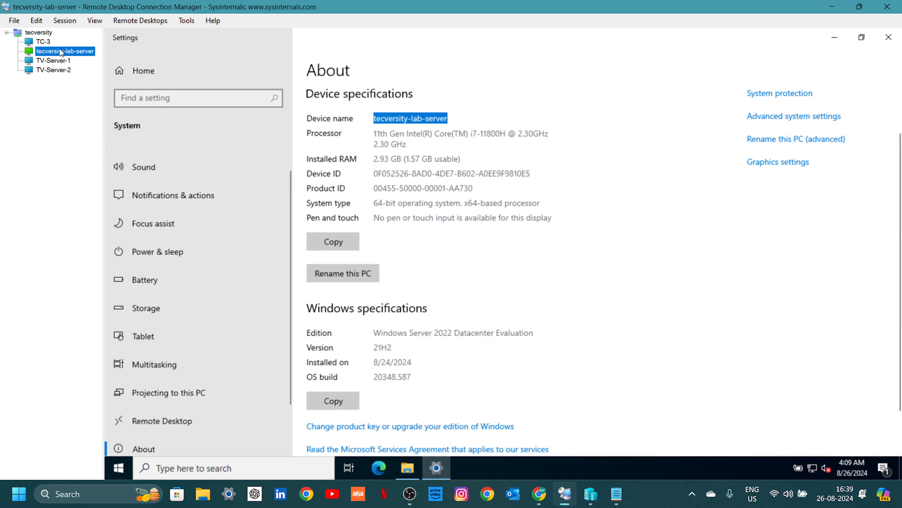
pyautogui.click(44, 41)
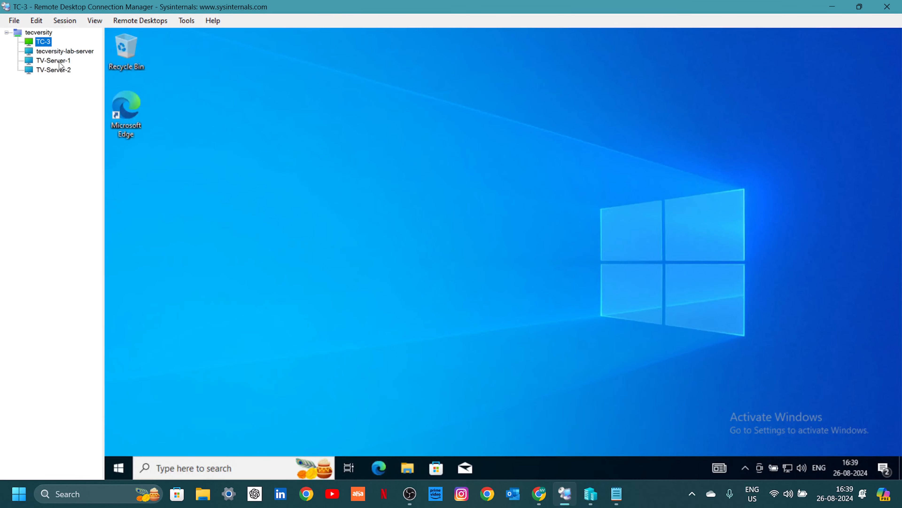